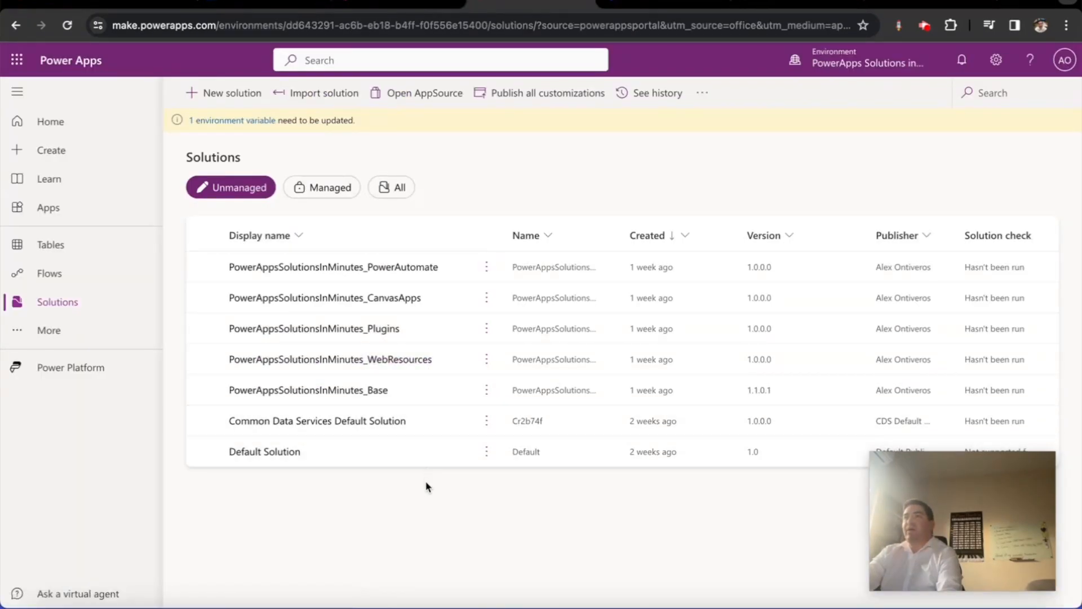
In the PowerAppsSolutionsInMinutes_PowerAutomate solution, create a new automated cloud flow without choosing a trigger
click(361, 267)
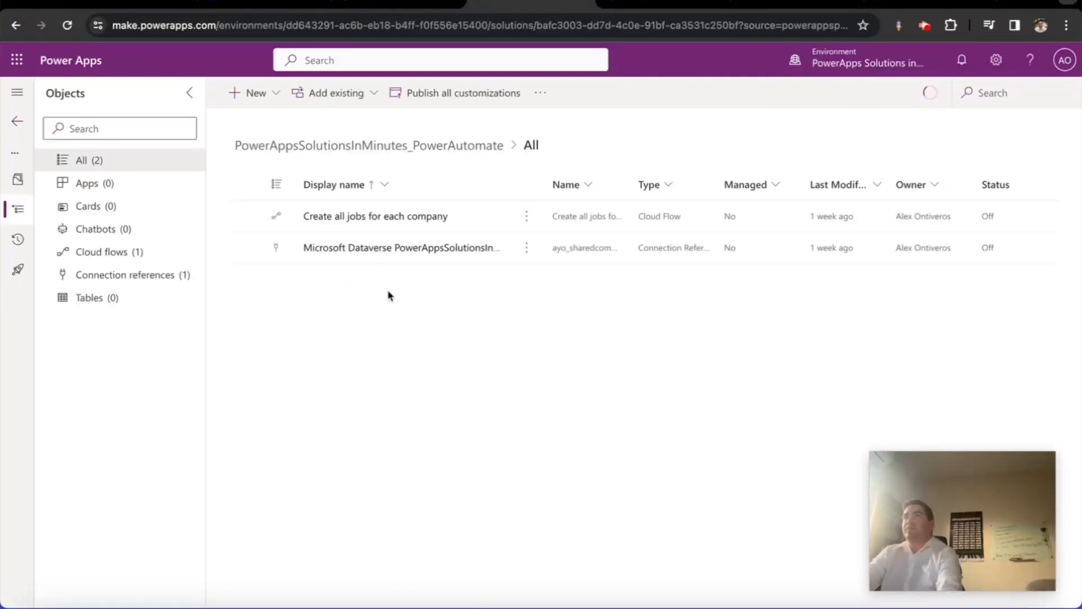
click(253, 93)
mouse_move(283, 148)
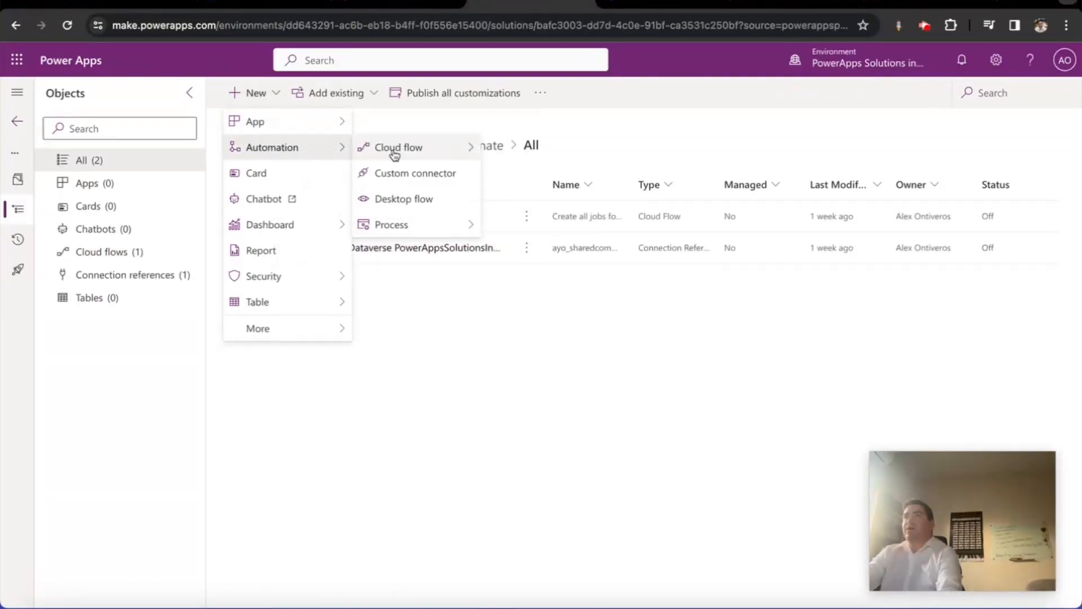
mouse_move(397, 151)
click(515, 149)
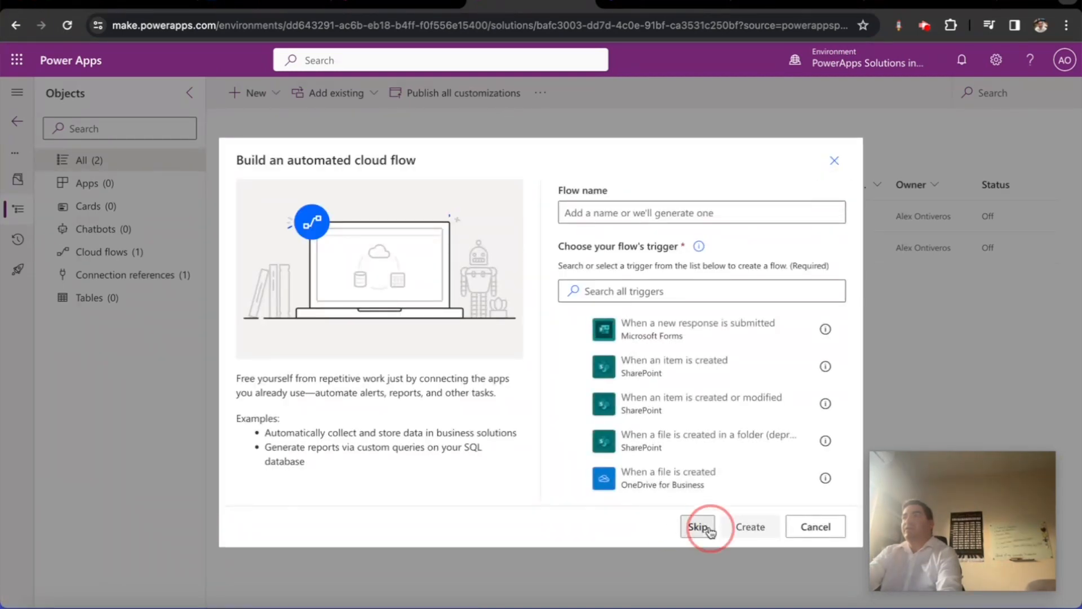
click(697, 524)
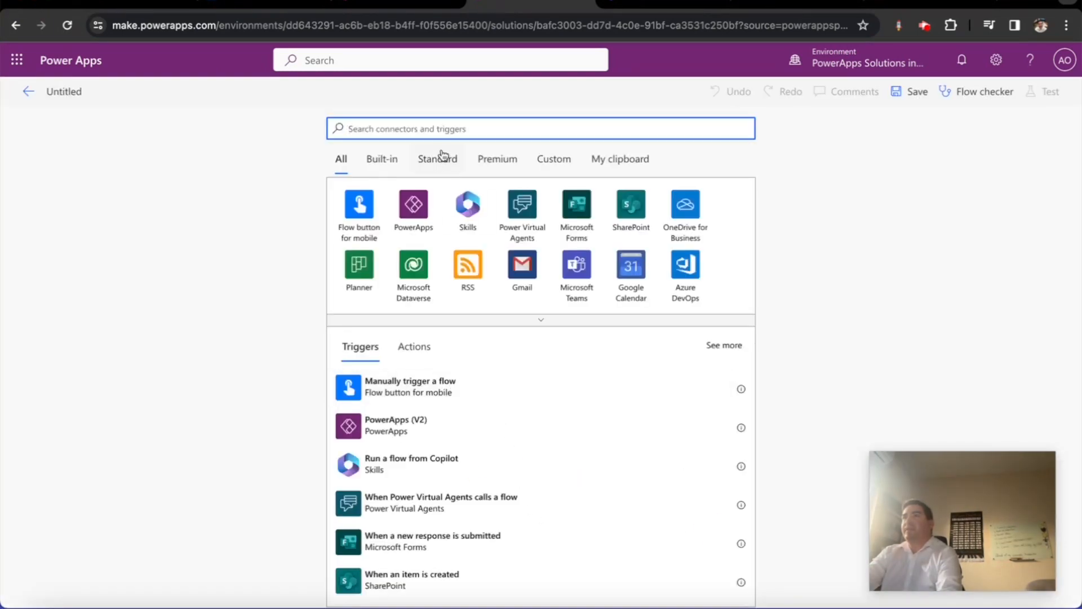
Name the flow 'Create a Candidate when a new Contact is registered'
click(107, 92)
click(82, 93)
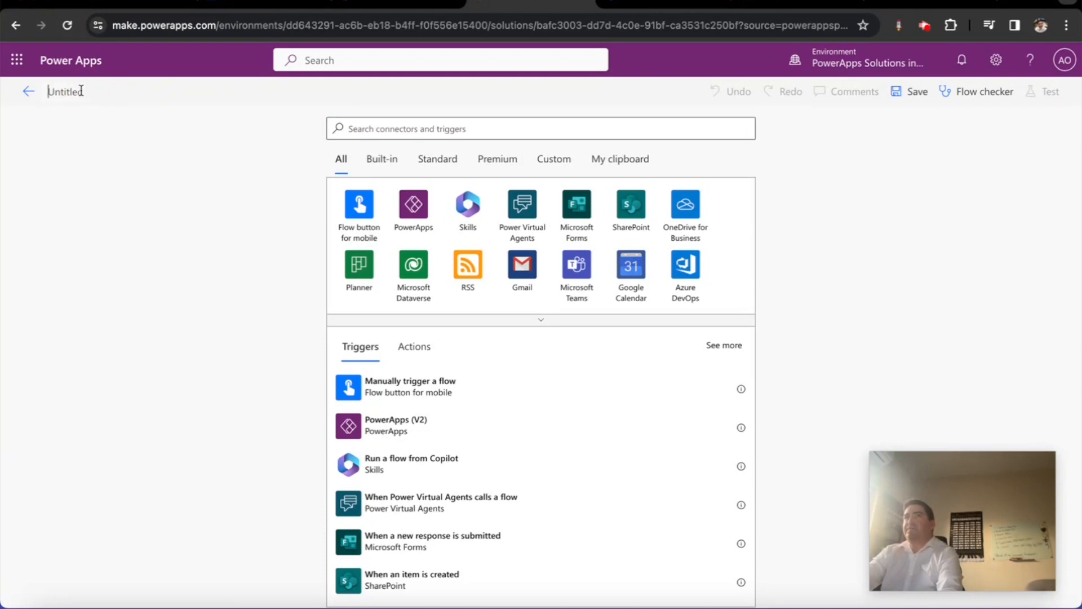
text(Create a)
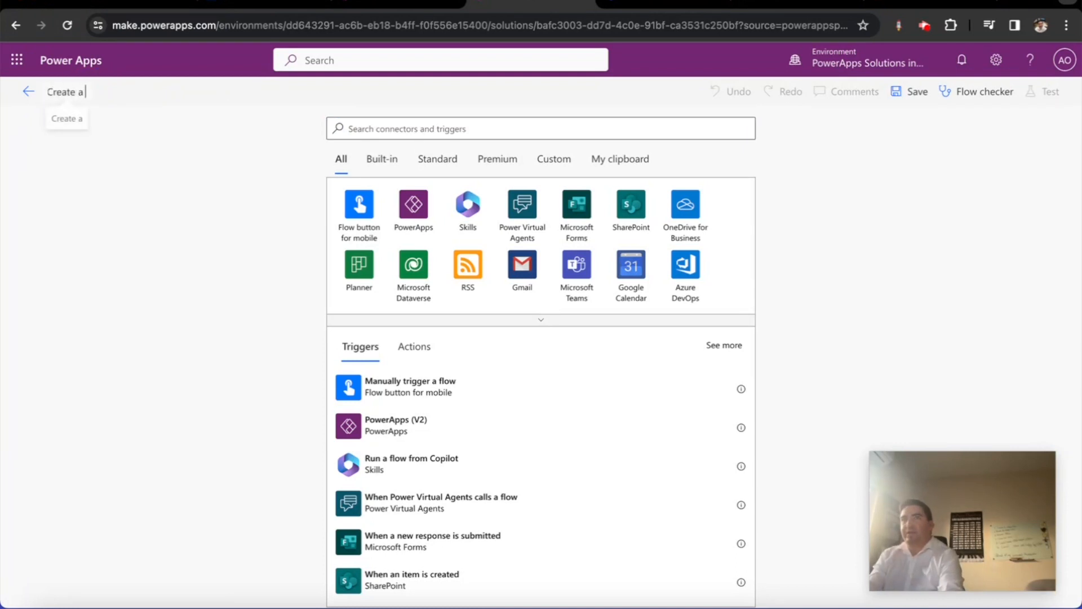
text( Candidate wh)
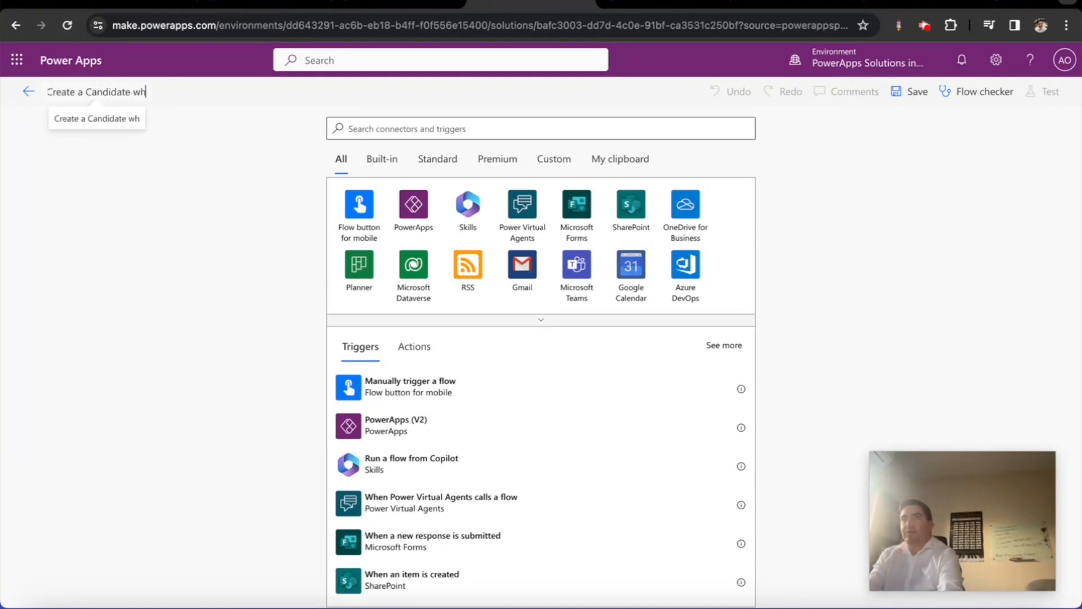
text(en a new Contact is)
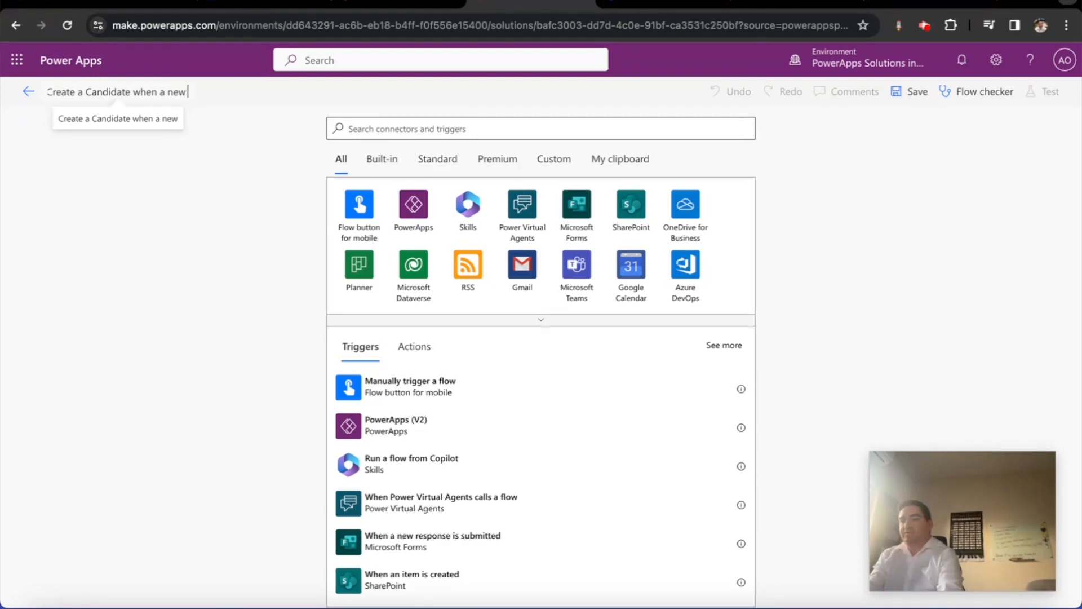
text( registered)
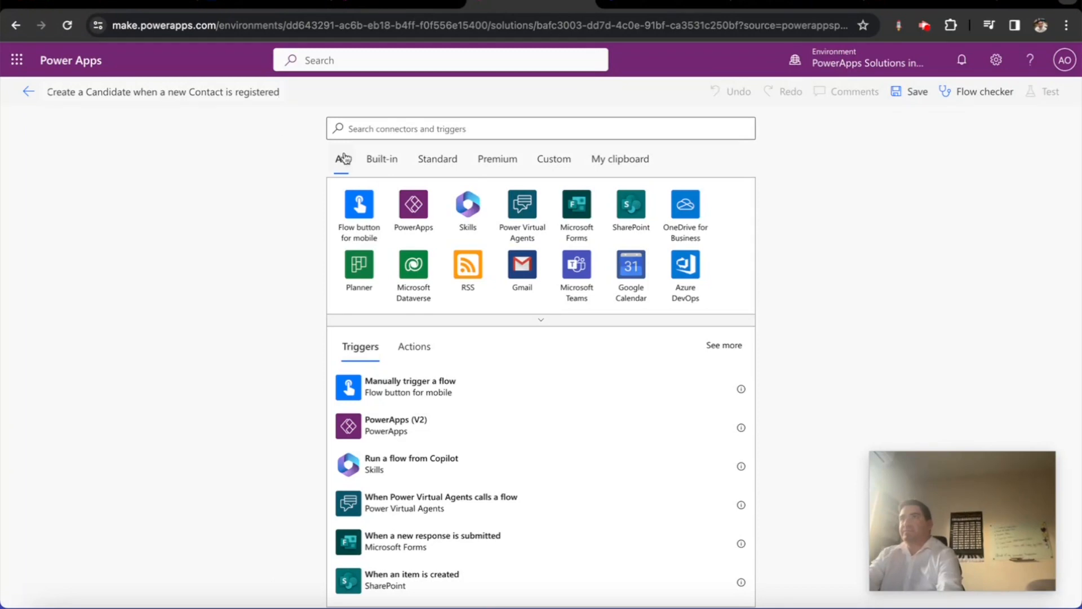
Add the Dataverse row trigger set to Modified, the Contacts table and Organization scope
click(487, 130)
text(when a row is added)
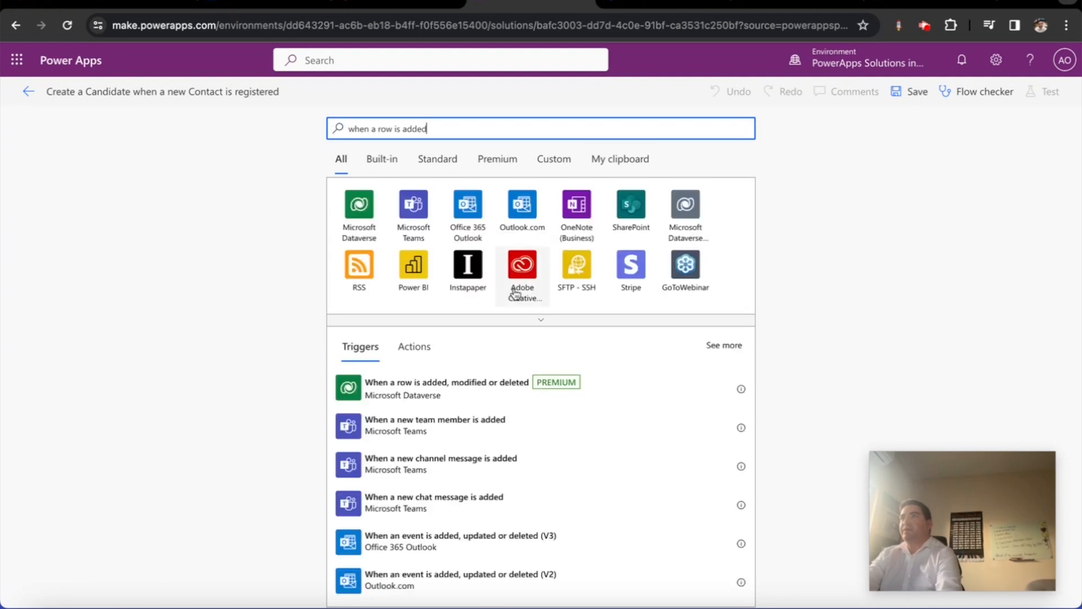
click(466, 394)
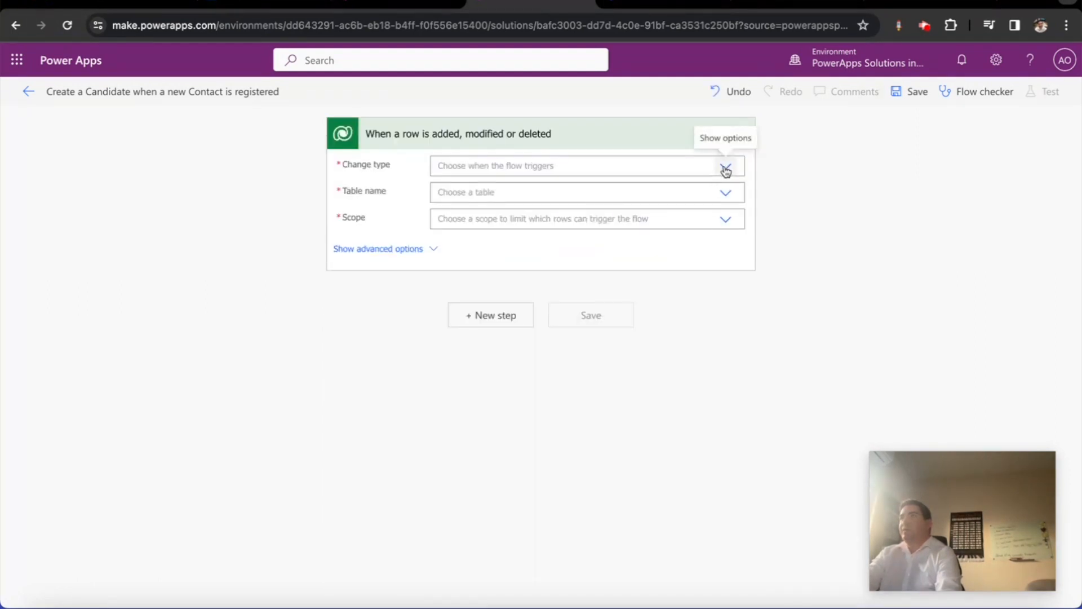
click(724, 166)
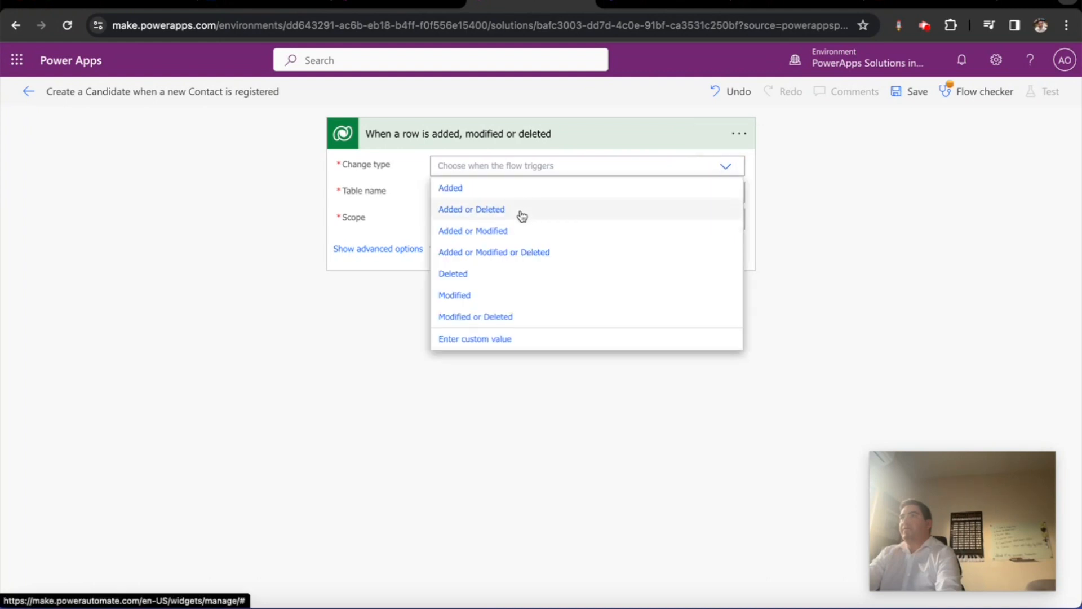
click(486, 293)
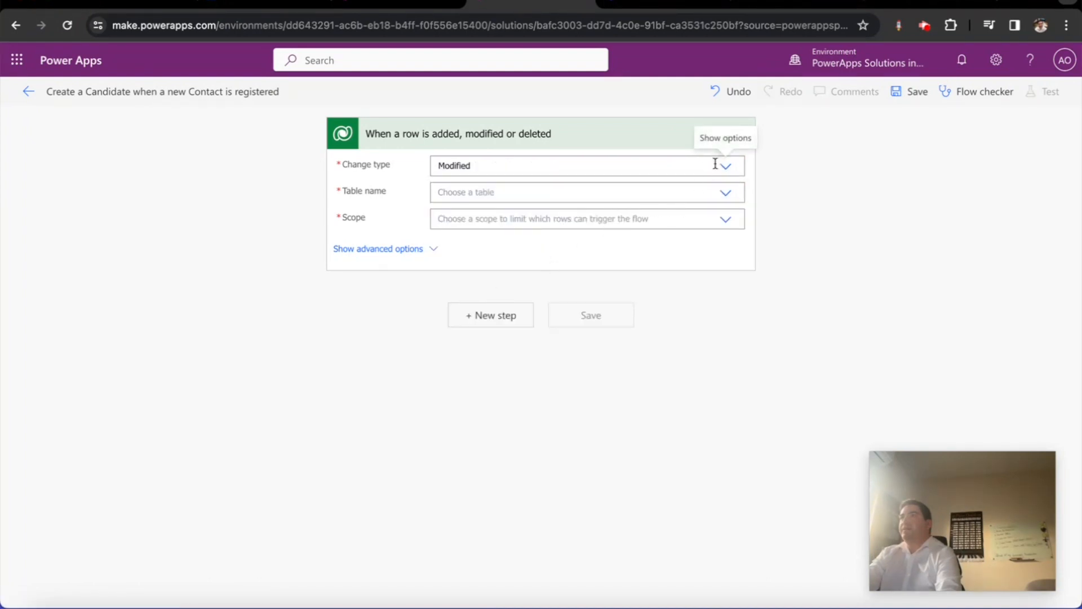
click(726, 192)
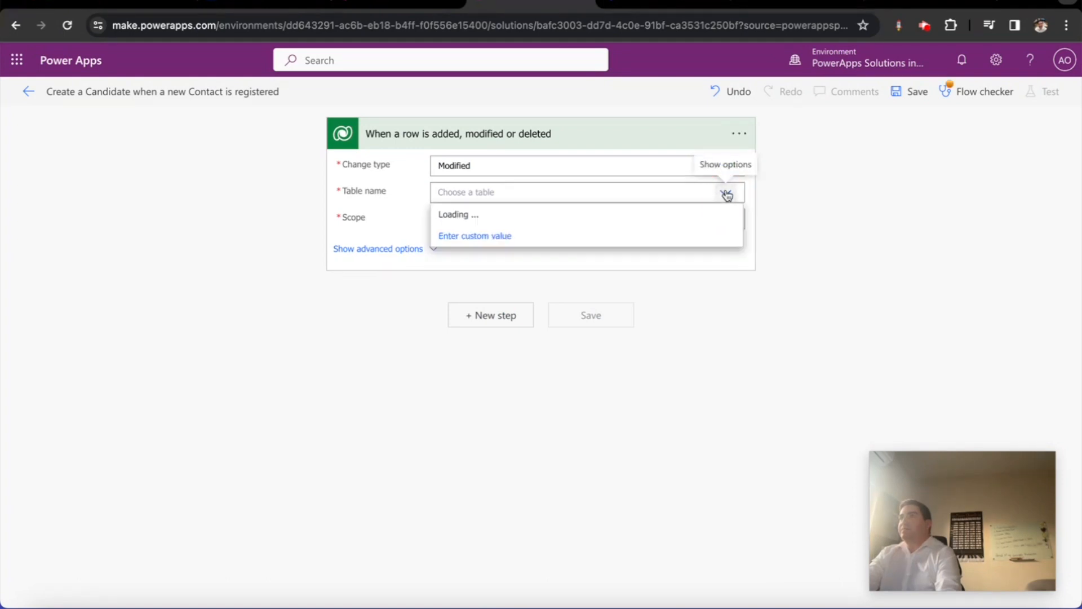
click(568, 193)
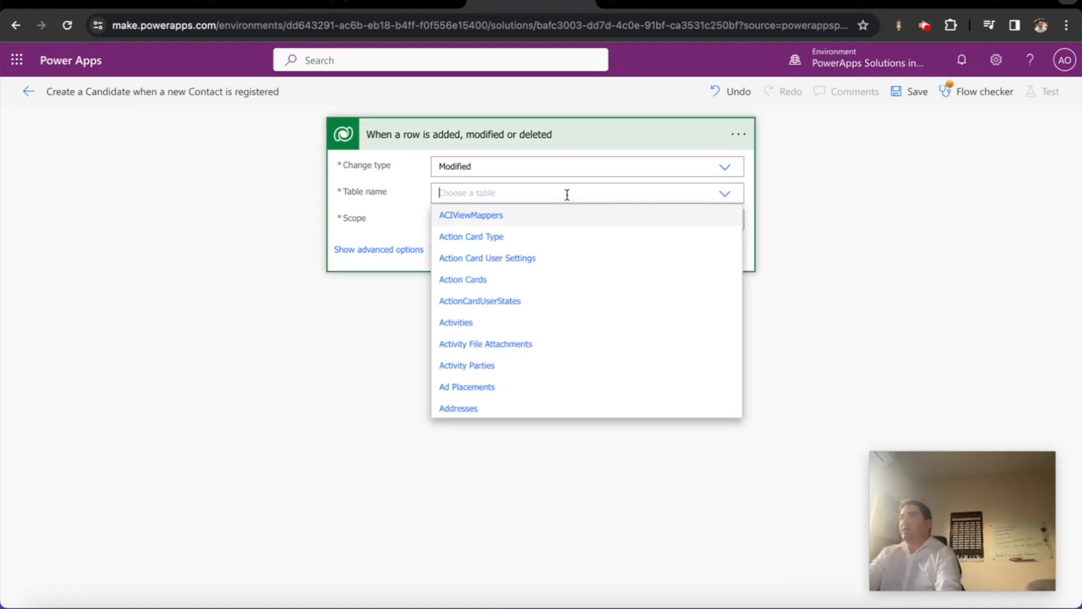
text(contact)
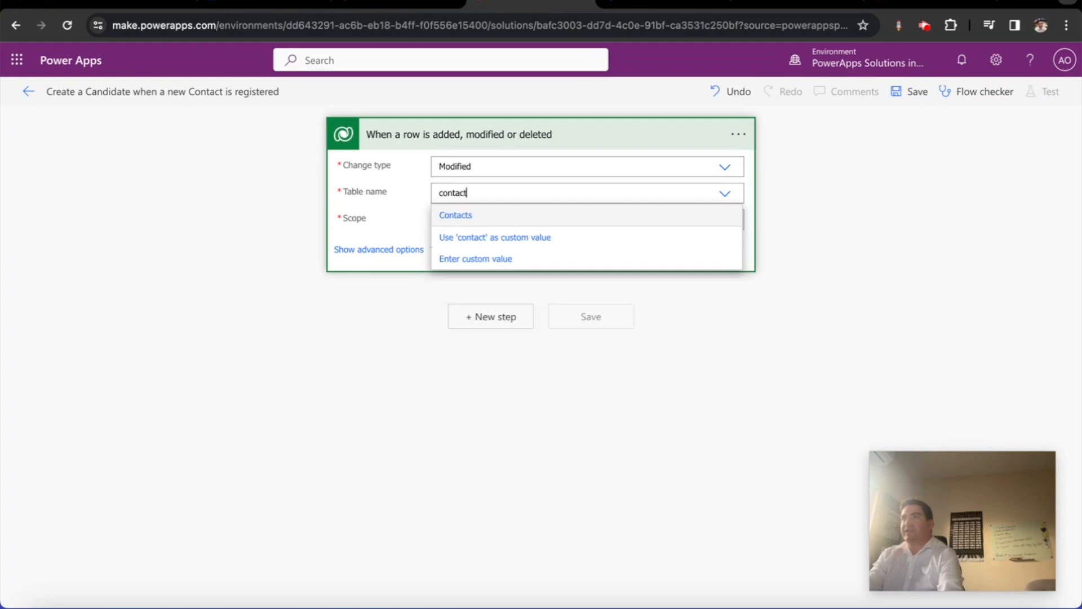
click(540, 215)
click(721, 221)
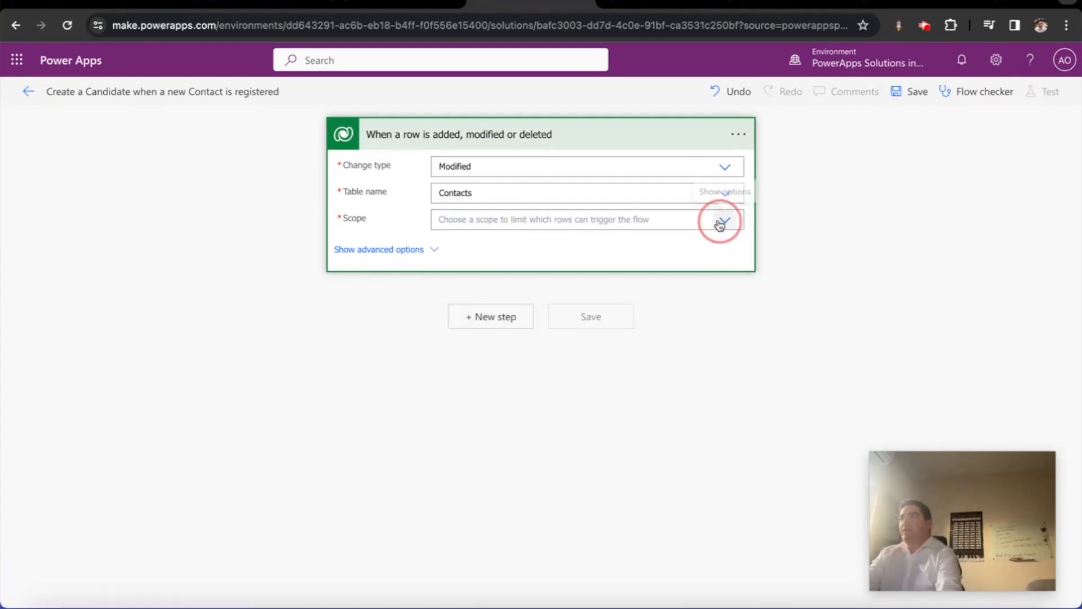
click(496, 263)
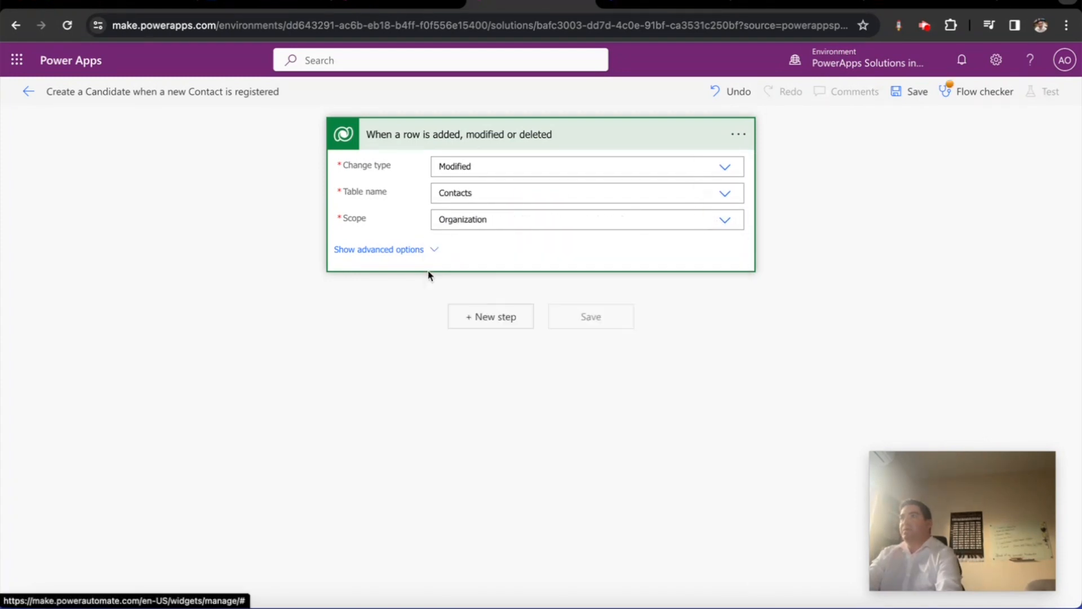
Filter trigger rows to adx_identity_username ne null, statecode eq 0 and ayo_candidateid eq null
click(415, 254)
click(454, 268)
text(adx_identity_username)
text(e)
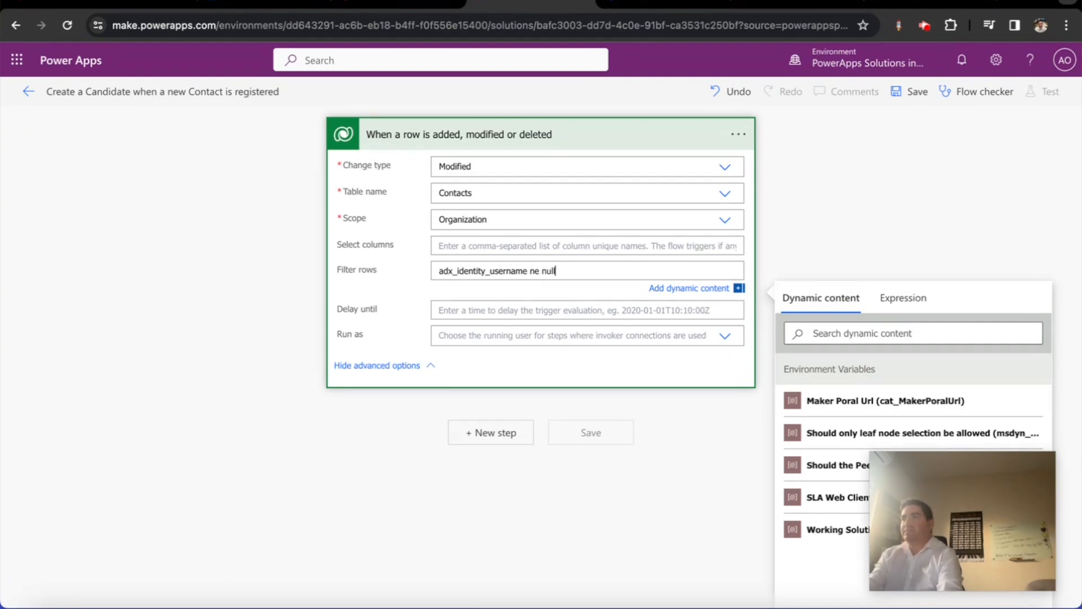
text(null and stated)
text(ayo_candidateid)
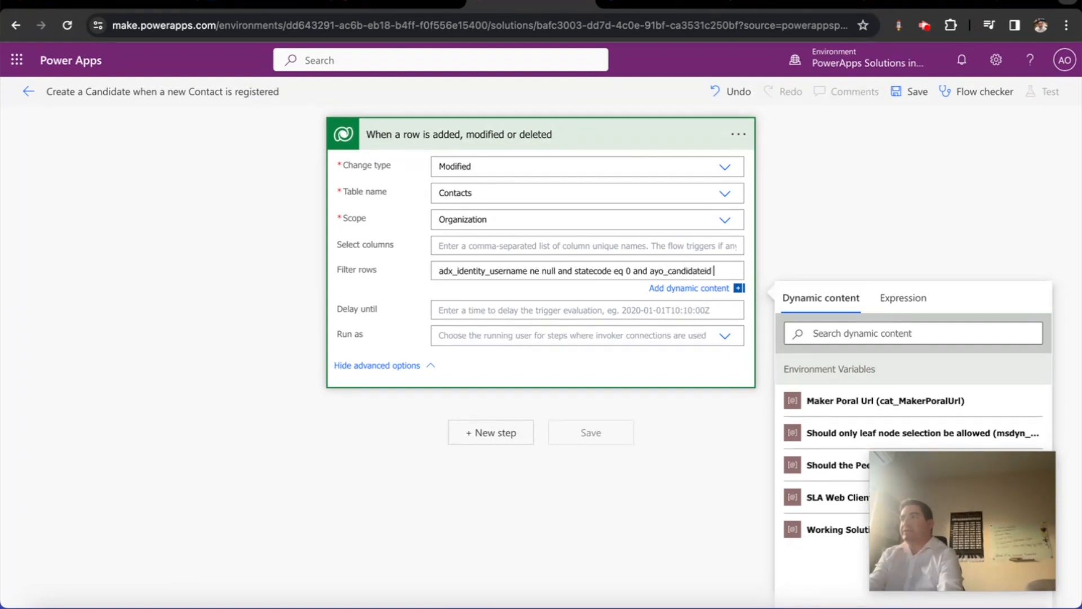
text( eq null)
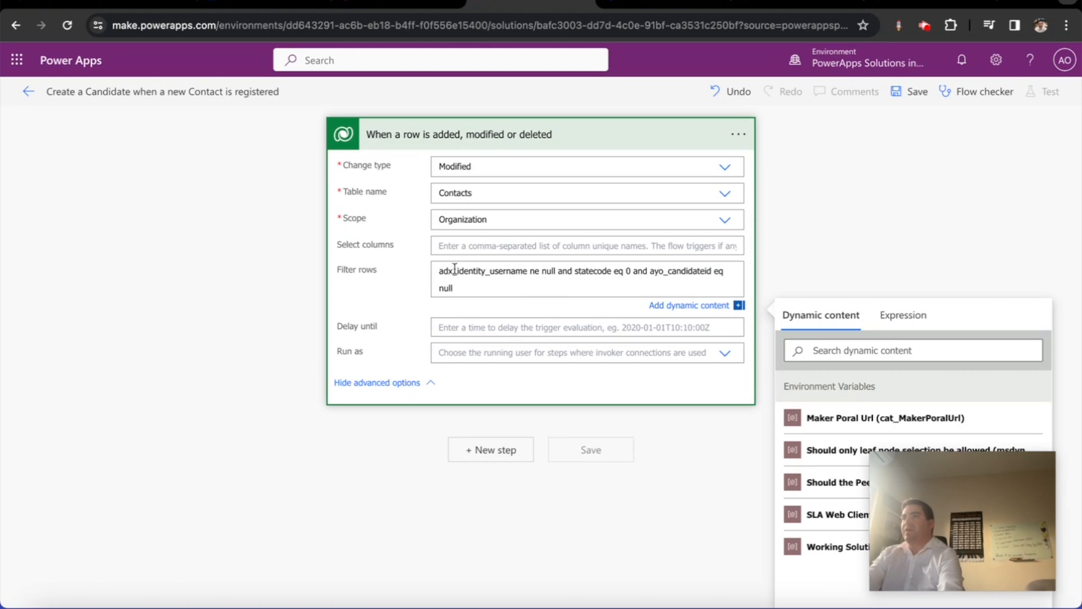
click(292, 312)
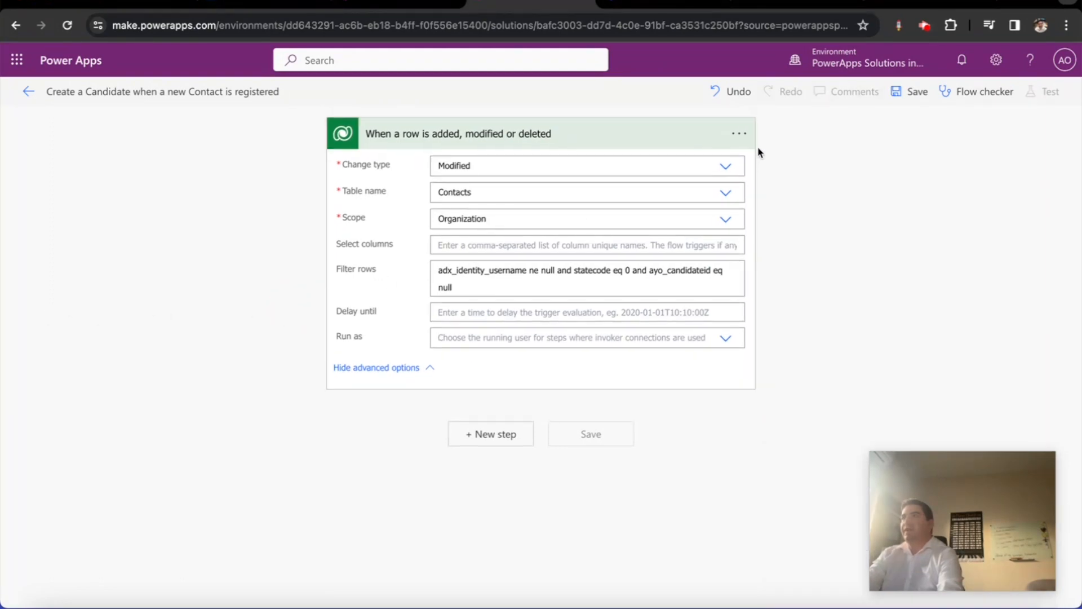
click(739, 134)
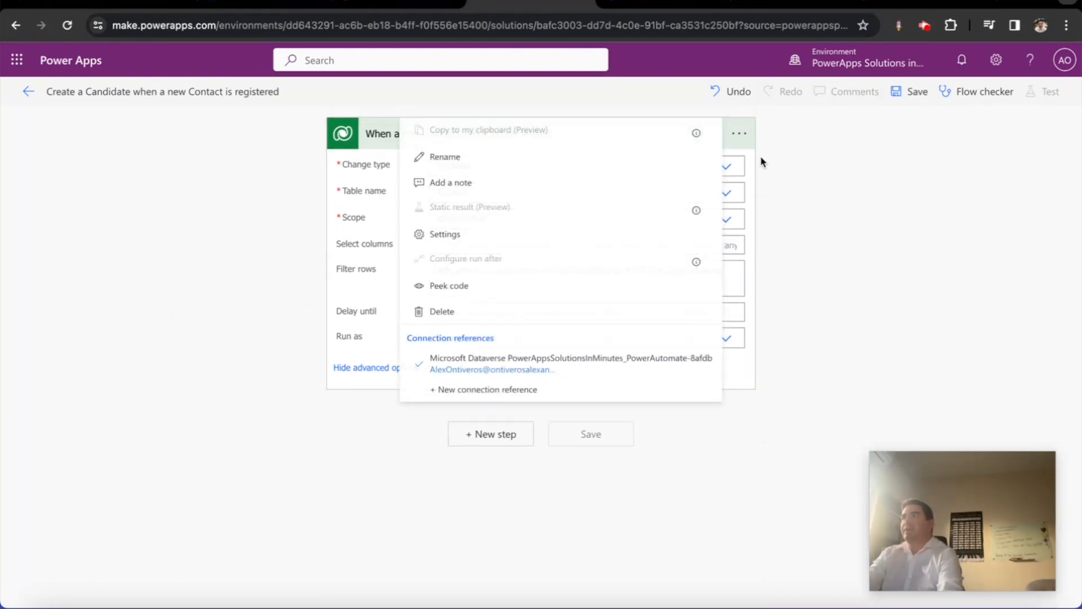
Rename the trigger to 'When a Contact registers for the portal and updates their profile'
click(547, 171)
text(When)
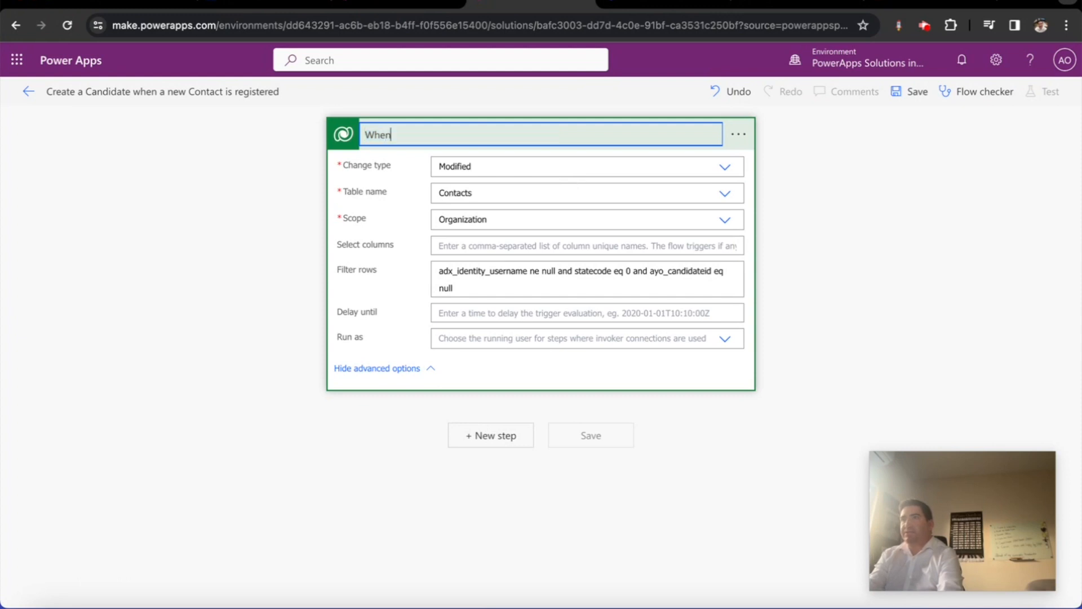
text( a Contact registers for the portal and updates their profile)
click(394, 472)
Add a Dataverse 'Add a new row' step after the trigger
click(489, 437)
text(add )
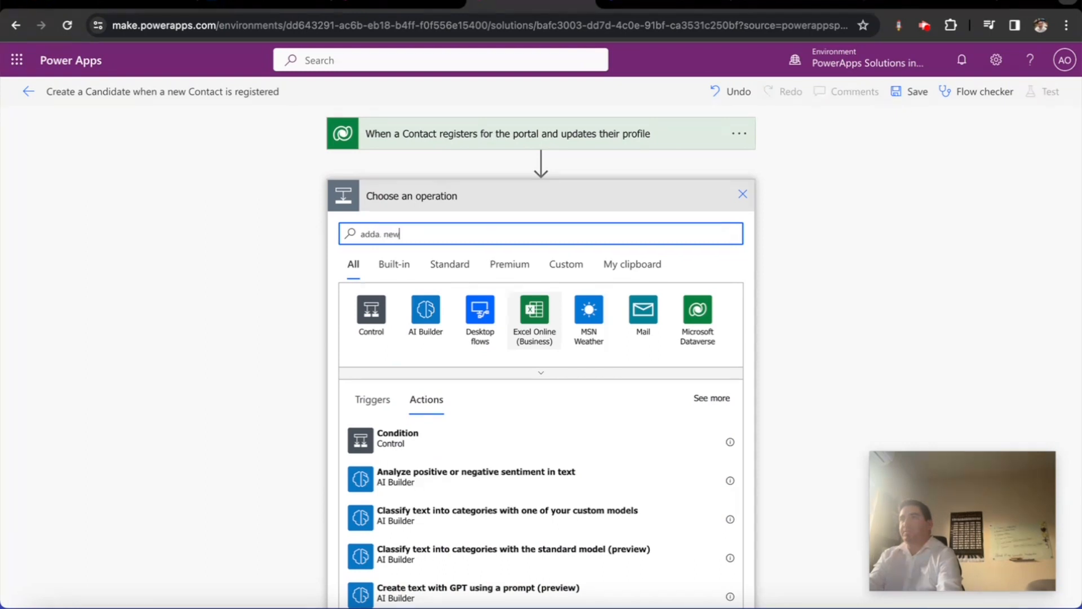
text(a)
key(BackSpace)
key(BackSpace)
text(a new)
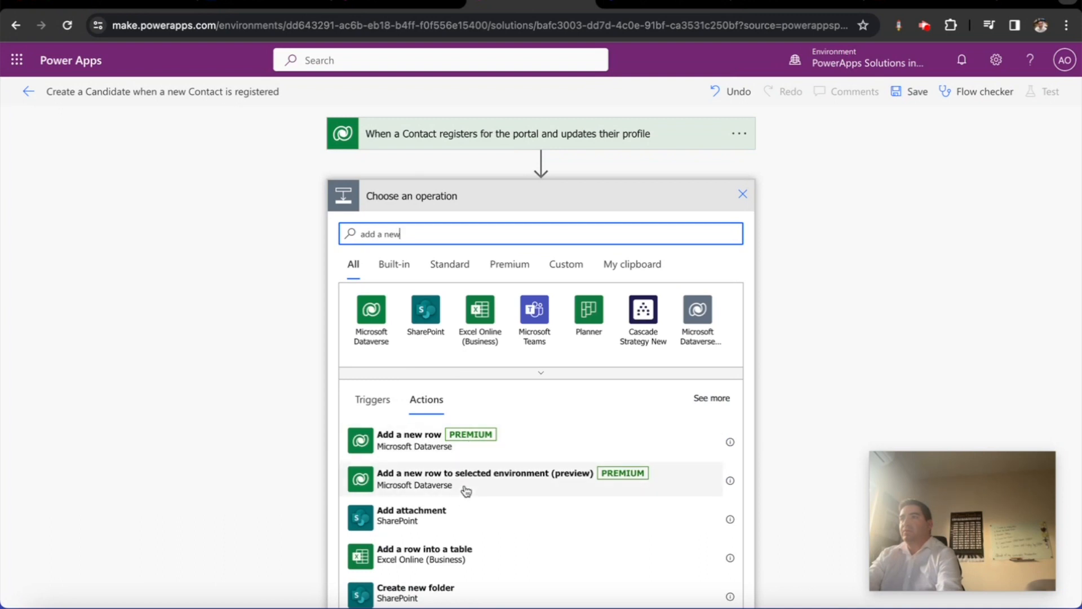
click(453, 442)
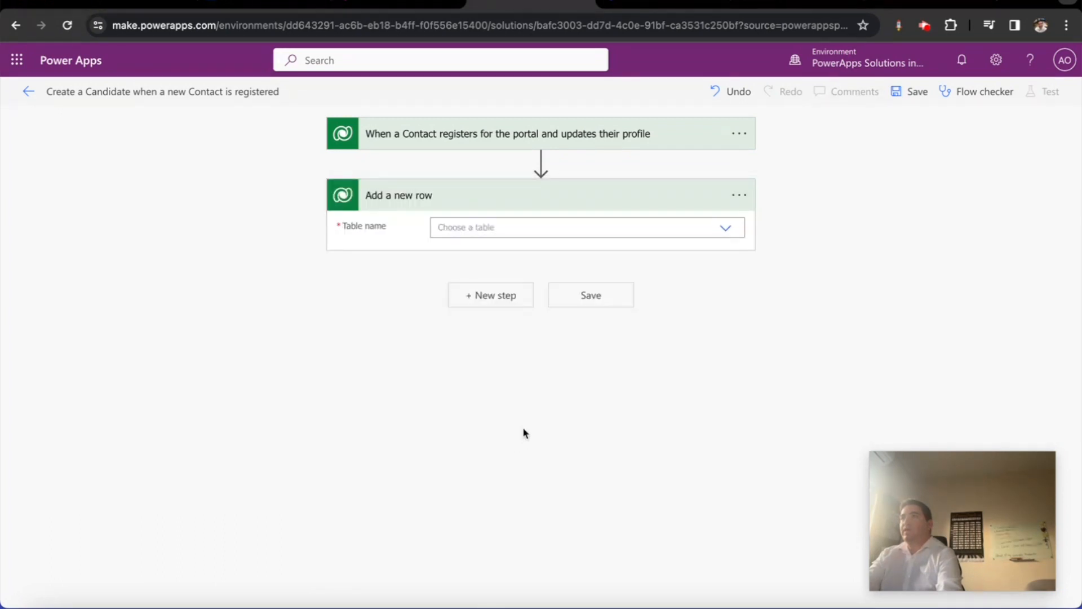
Rename the step 'Create the Candidate based on Contact date', target the Candidates table, and show all fields
click(739, 195)
click(554, 231)
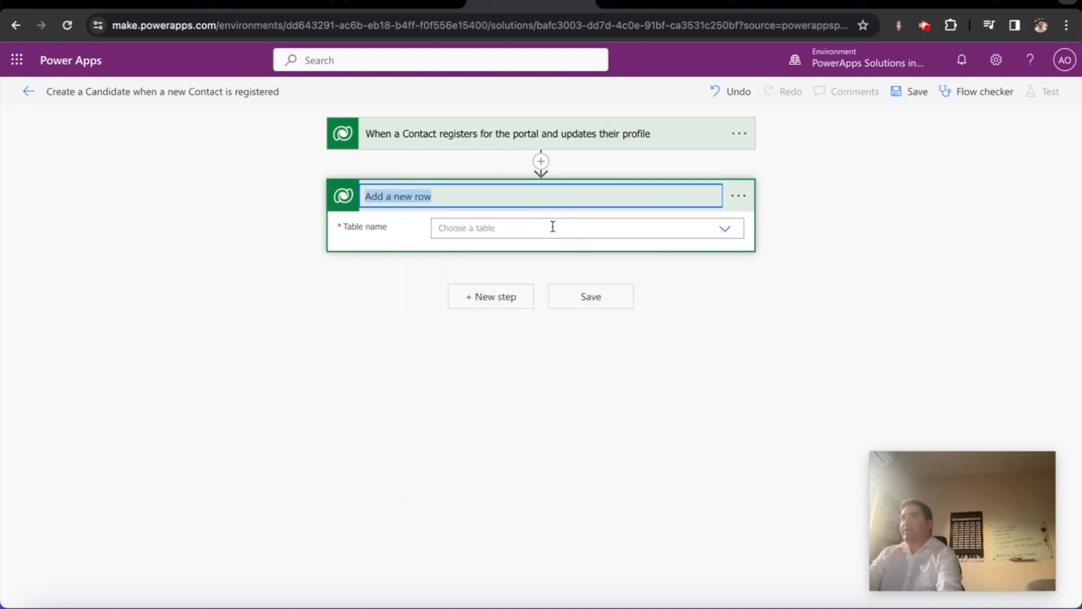
text(Create the Candidate based on)
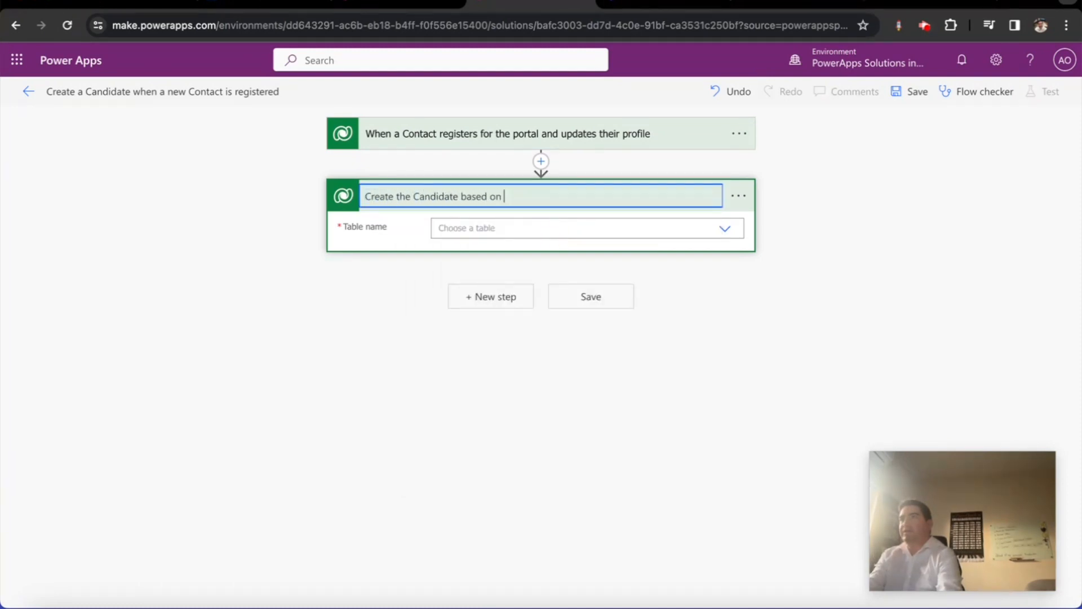
text( Contact date)
click(567, 228)
text(candi)
click(542, 257)
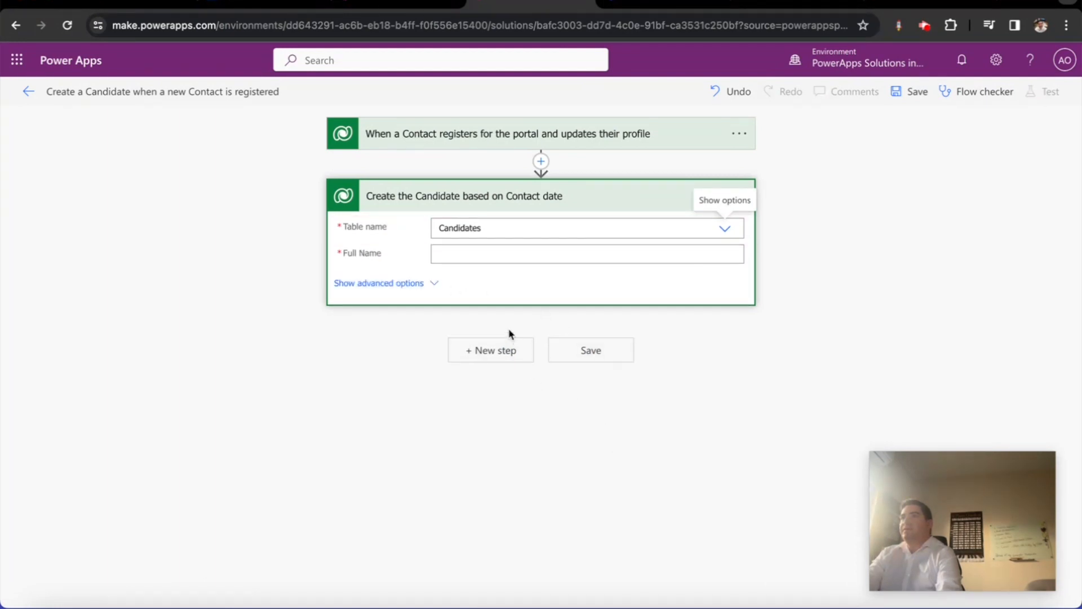
click(435, 283)
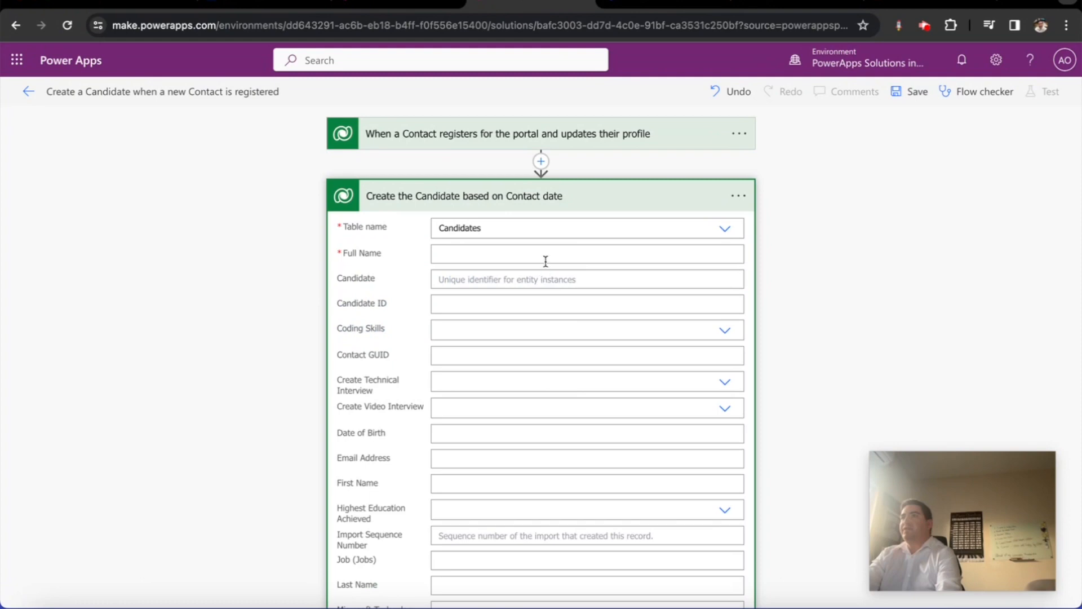
Set Full Name to a concat expression of the Contact's First Name, a space and Last Name
click(903, 281)
click(851, 322)
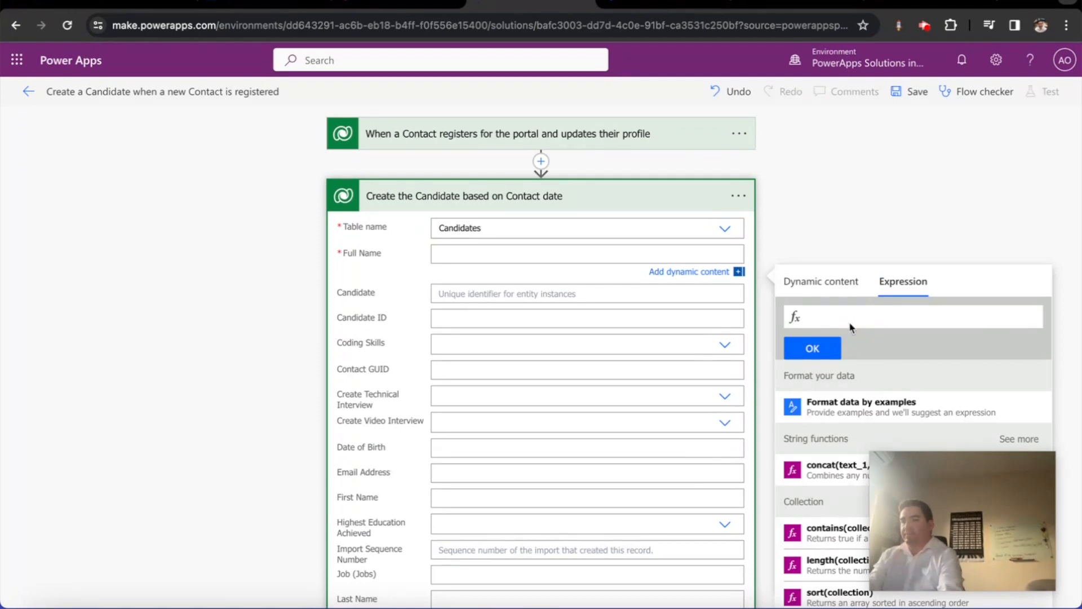
text(c)
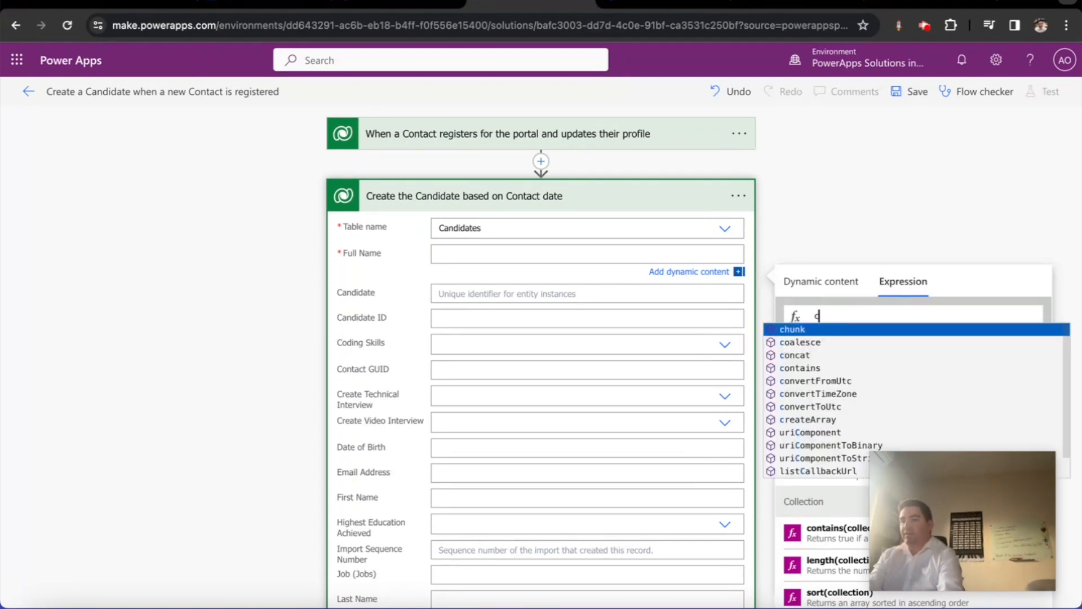
text(ontact)
key(BackSpace)
key(BackSpace)
key(BackSpace)
key(BackSpace)
text(c)
key(Return)
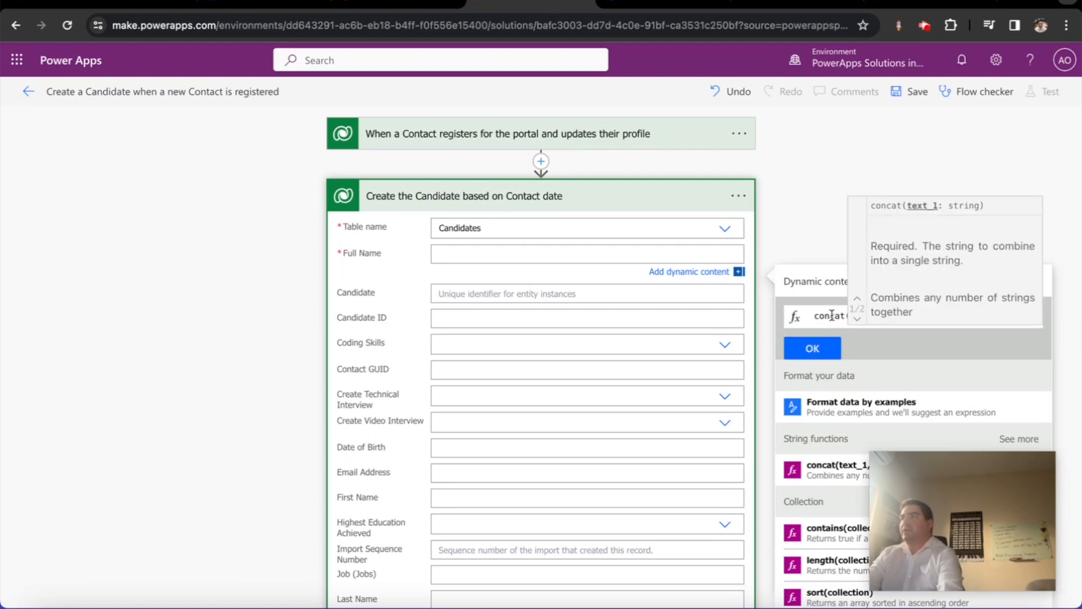
scroll(827, 513, down, 4)
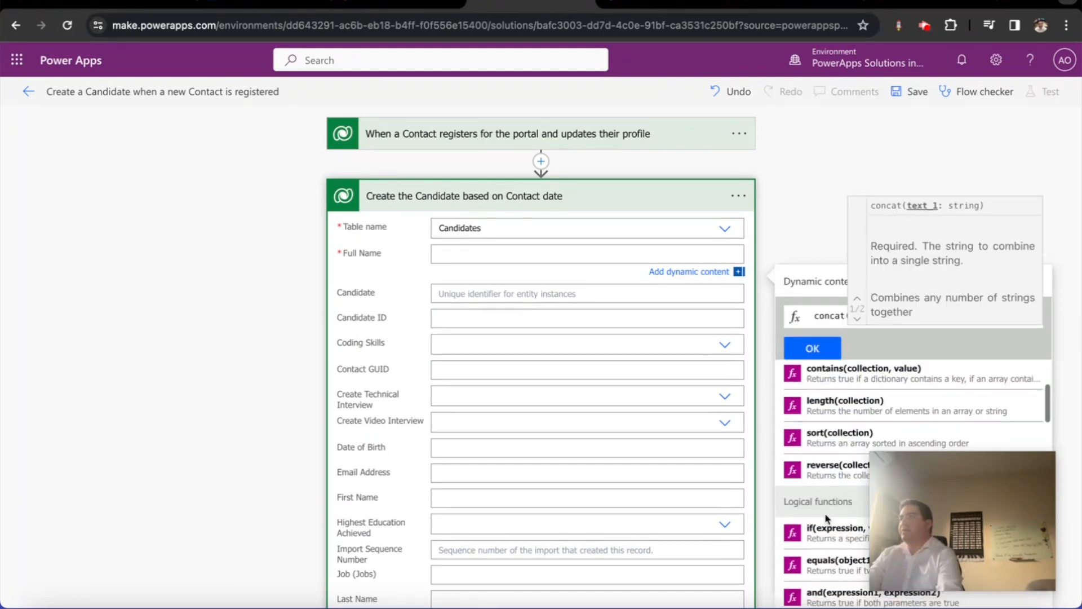
scroll(828, 513, down, 4)
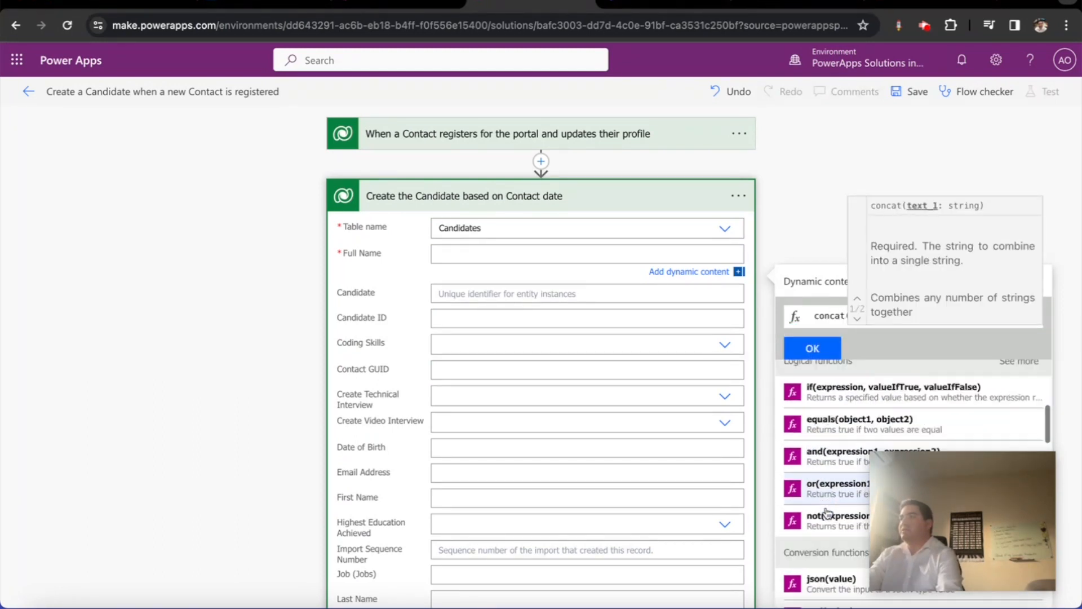
click(807, 282)
scroll(807, 459, down, 5)
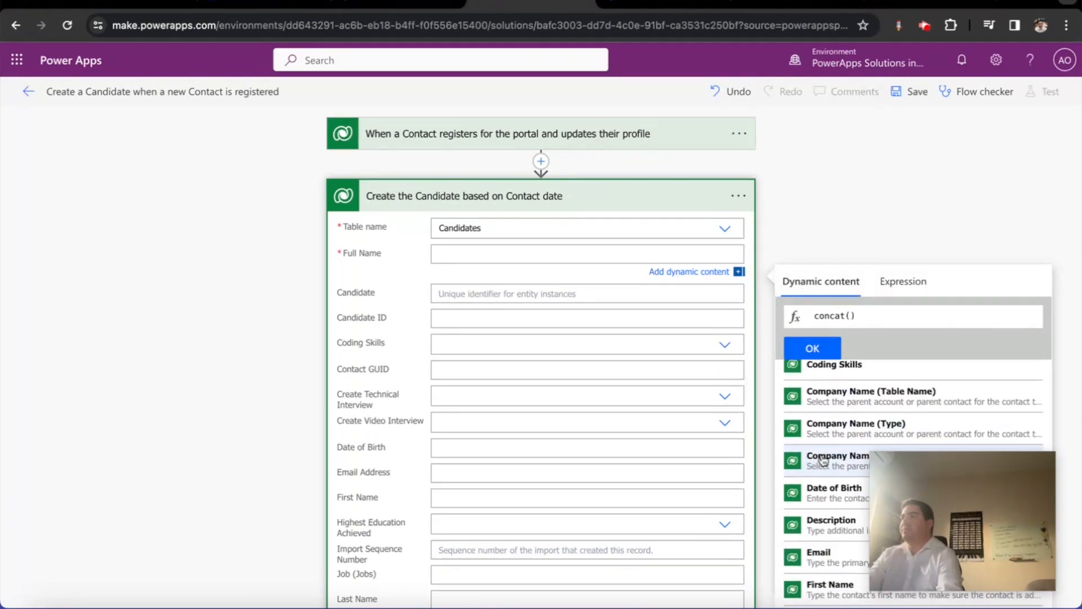
click(820, 442)
text(, ' ')
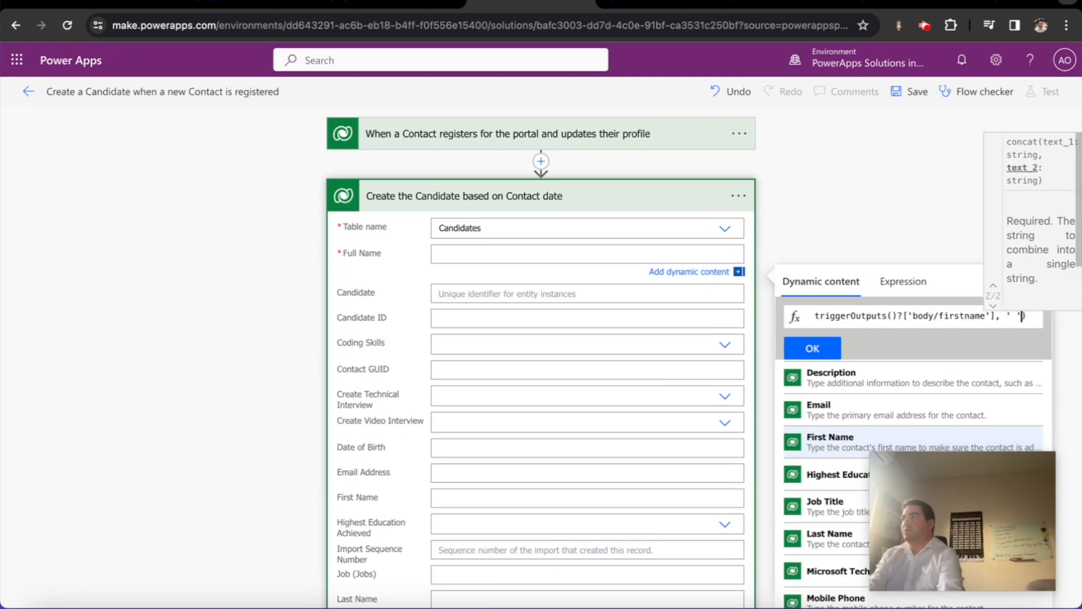
text(,)
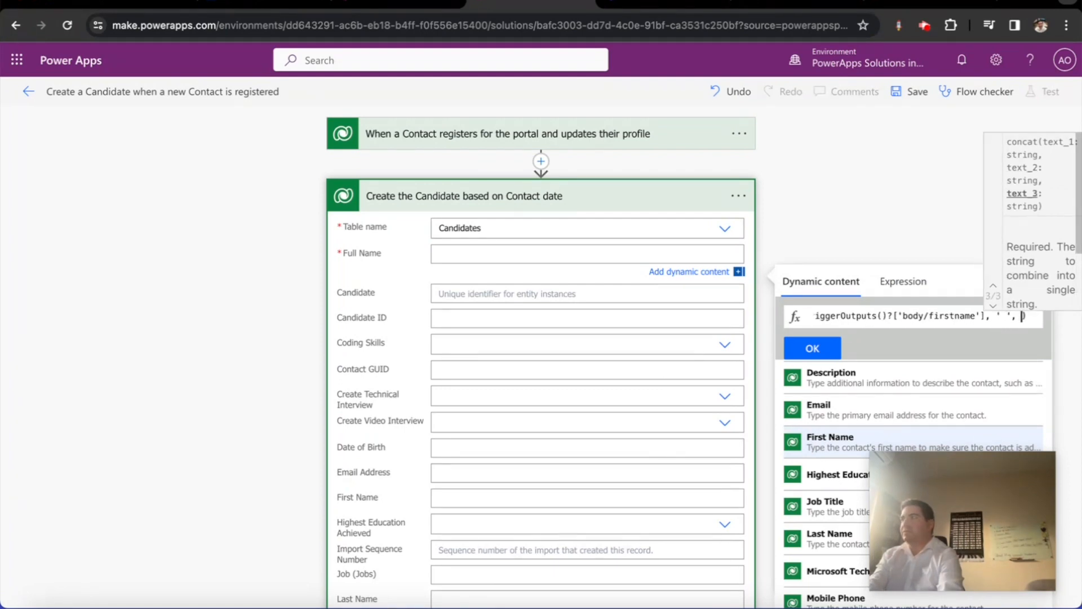
click(815, 536)
click(813, 348)
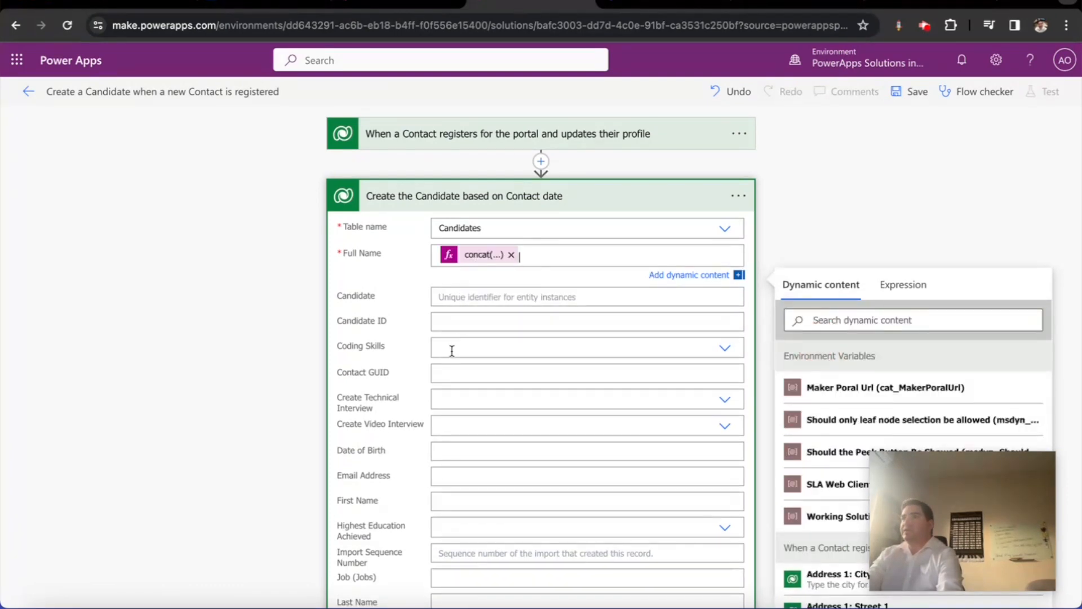
Map Coding Skills and Contact GUID from the Contact's Coding Skills and Contact identifier
click(471, 350)
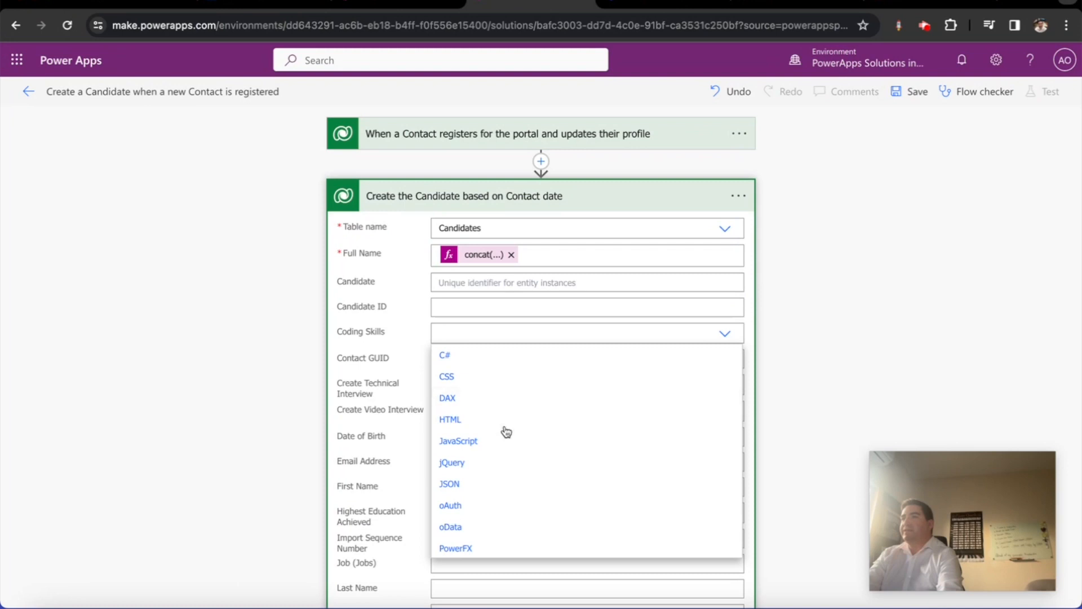
scroll(486, 486, down, 2)
click(477, 549)
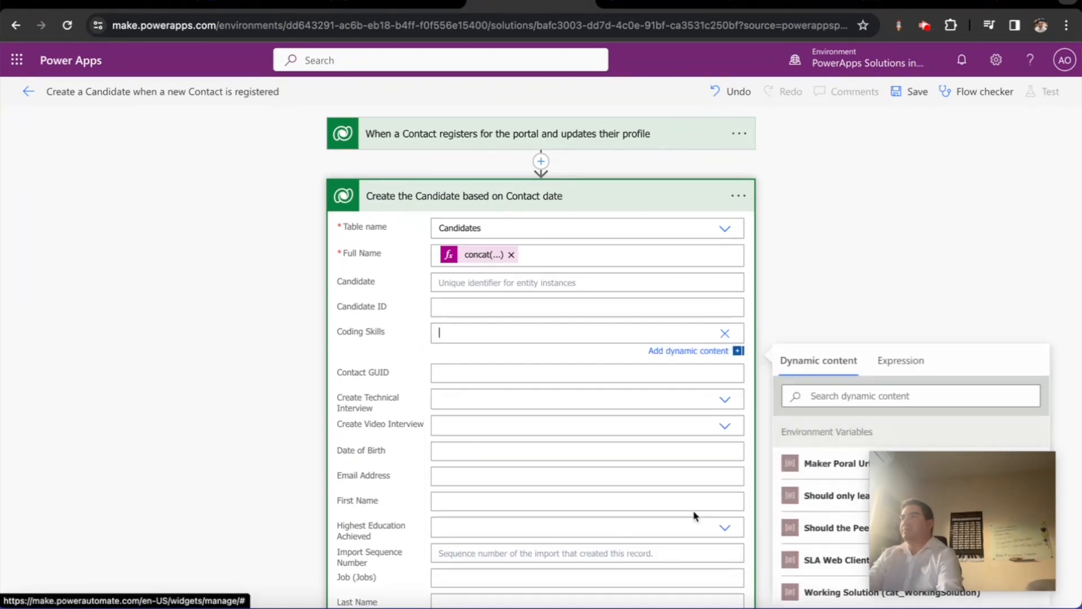
click(831, 399)
text(coding)
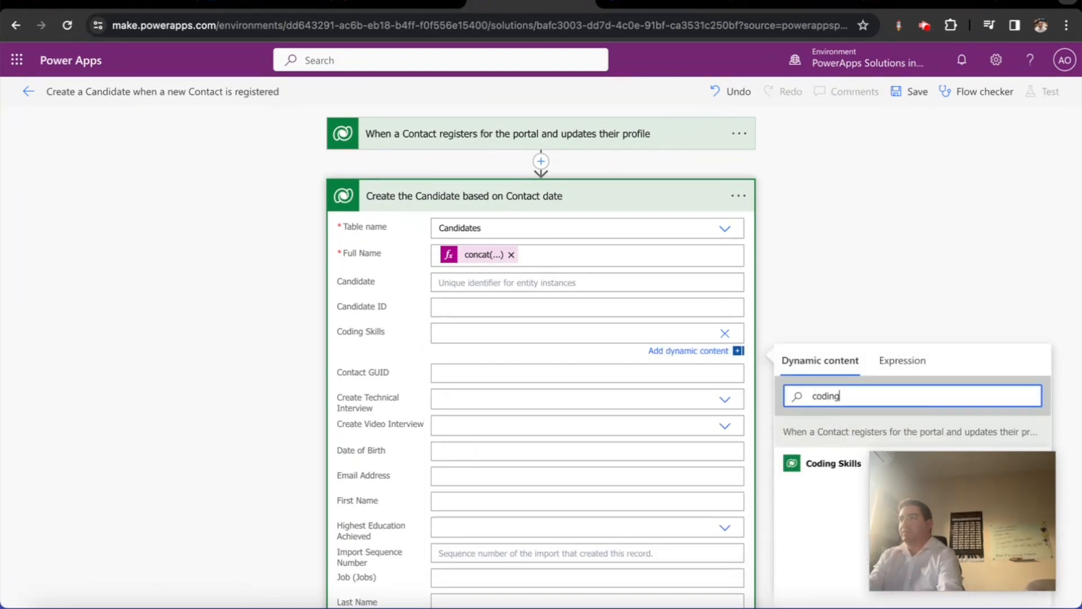
click(828, 465)
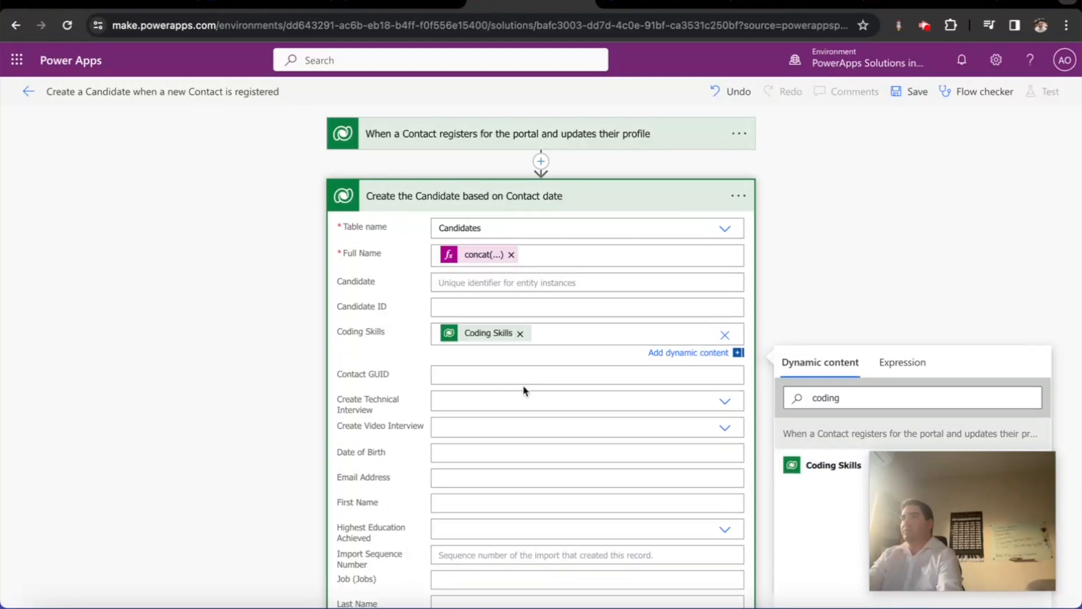
click(475, 375)
click(835, 430)
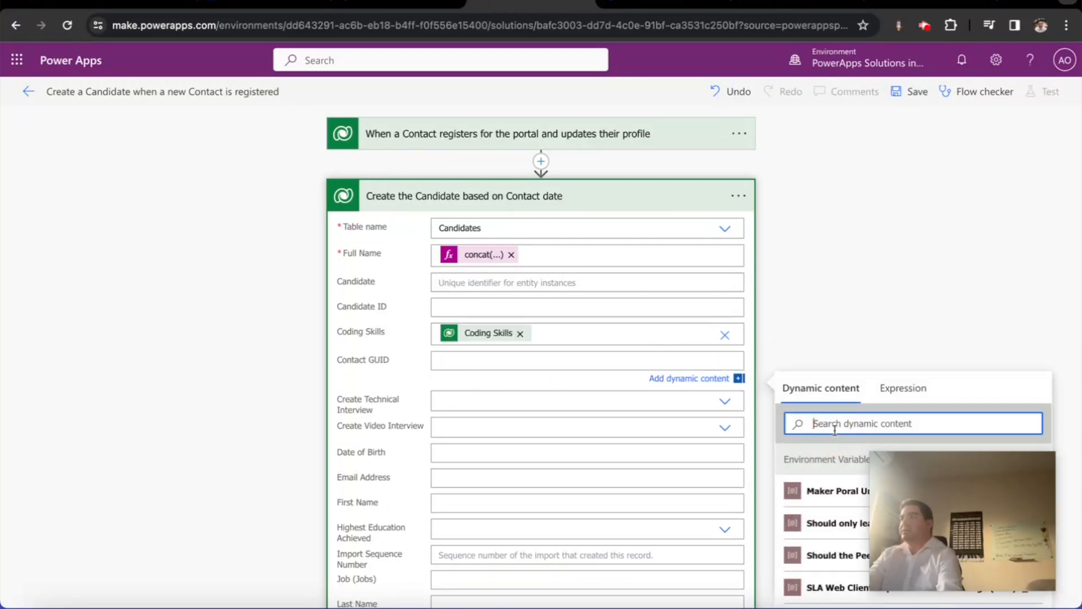
text(contact)
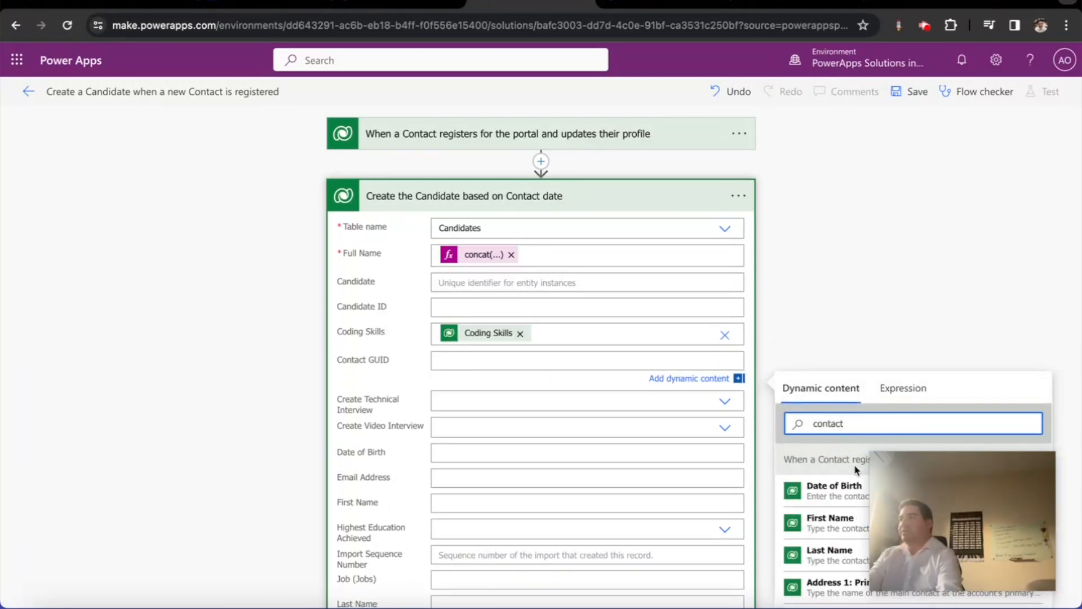
scroll(829, 513, down, 3)
click(830, 522)
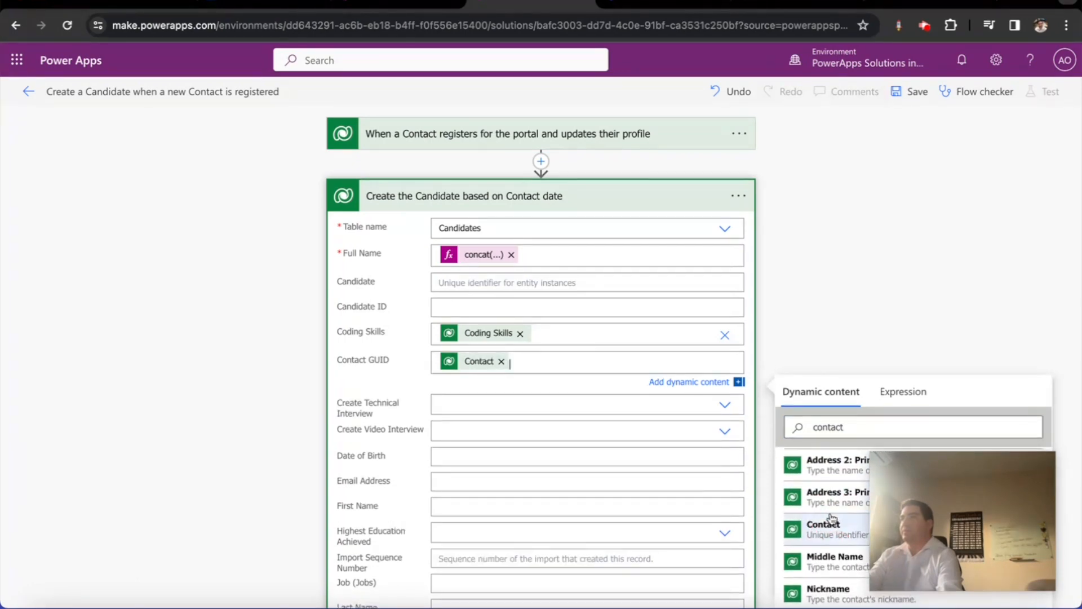
Map Date of Birth and Email Address from the Contact's birth date and Email
click(456, 403)
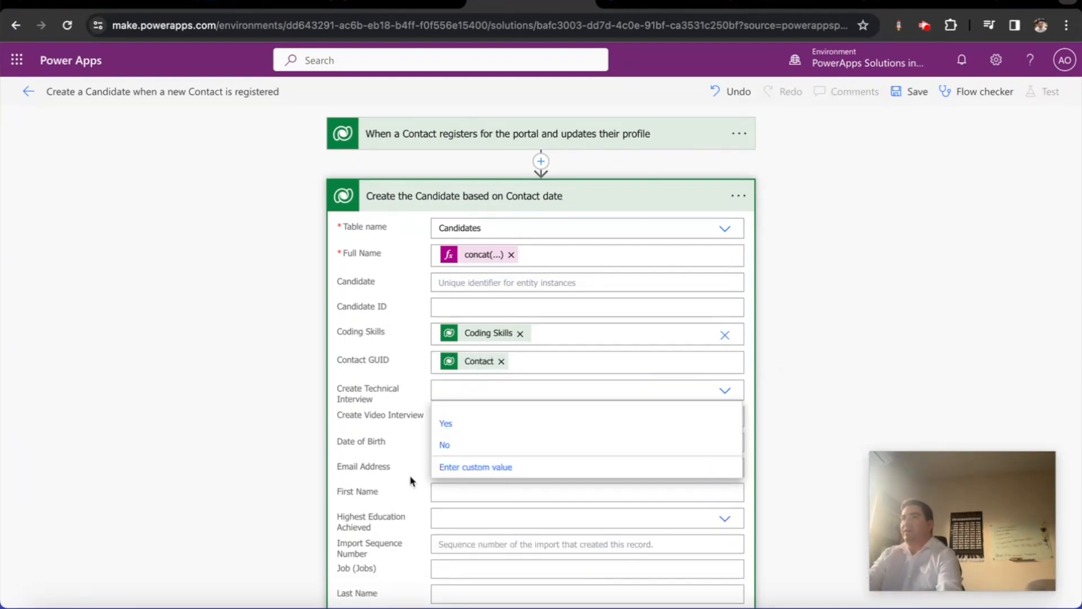
click(441, 443)
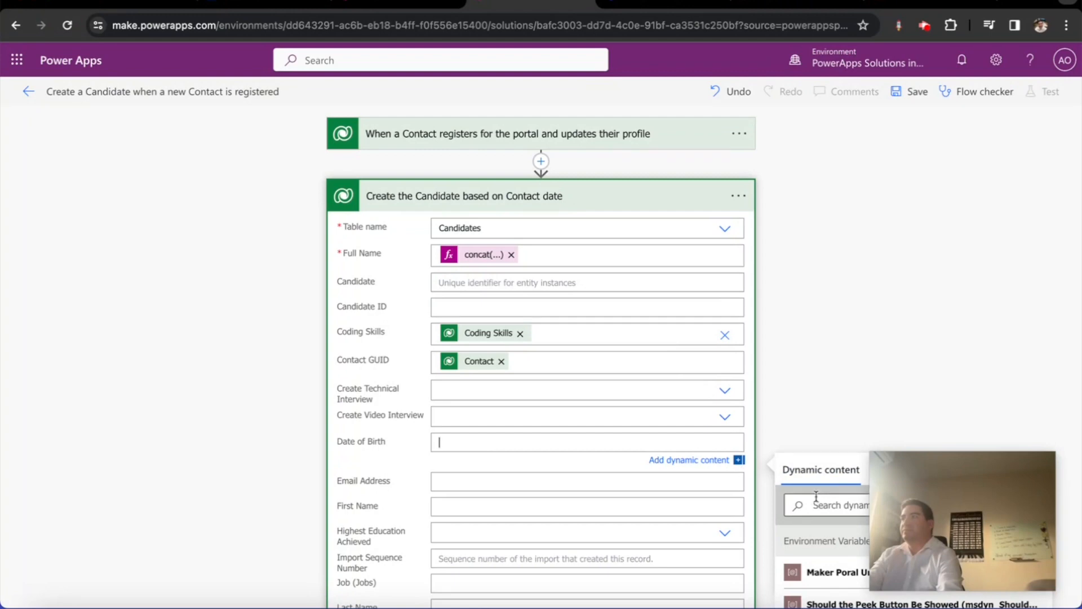
click(829, 504)
text(date)
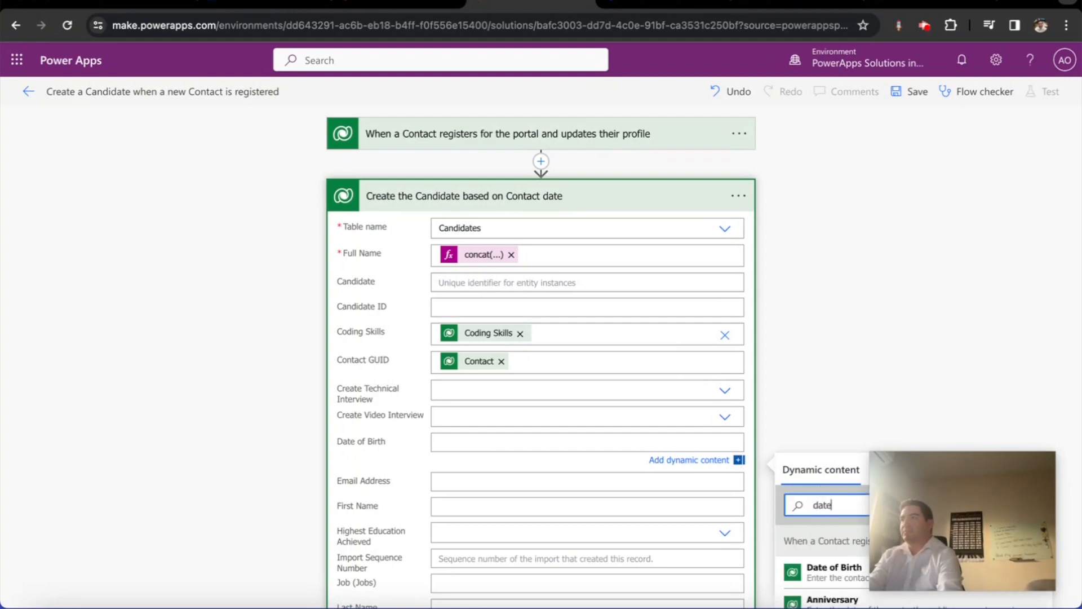
click(829, 571)
click(486, 488)
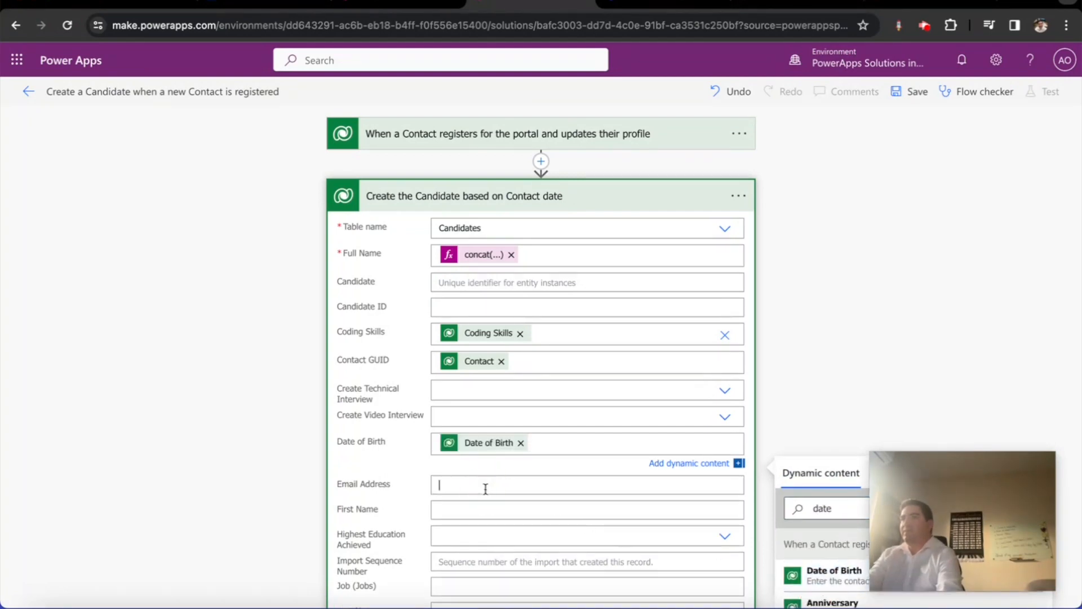
click(823, 533)
text(emal)
text(ol)
key(BackSpace)
key(BackSpace)
text(il)
click(817, 596)
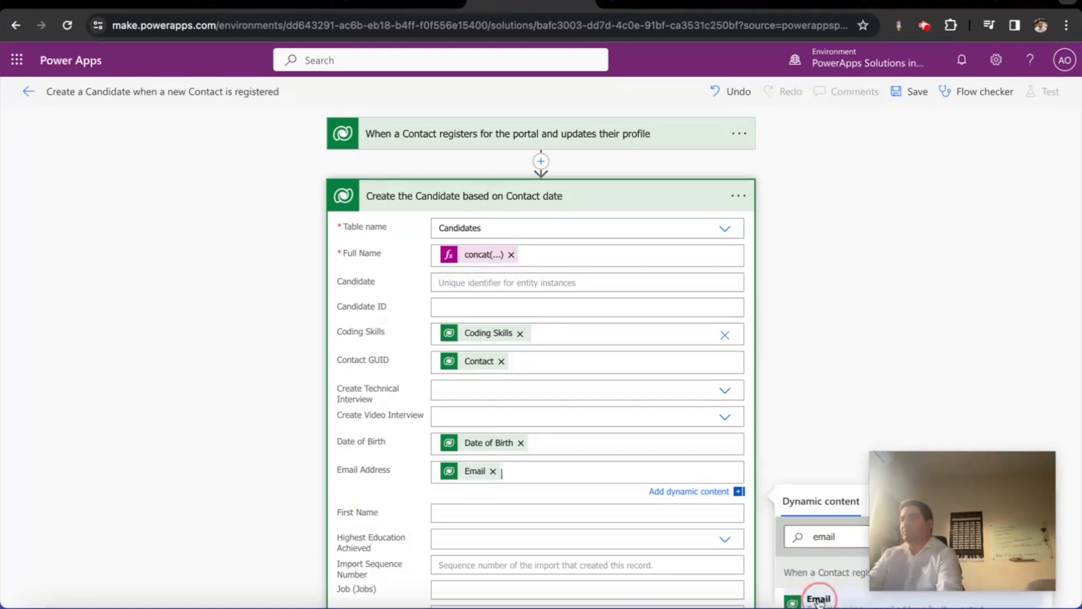
Map First Name and Highest Education Achieved, as a custom value, from the Contact
scroll(784, 460, down, 5)
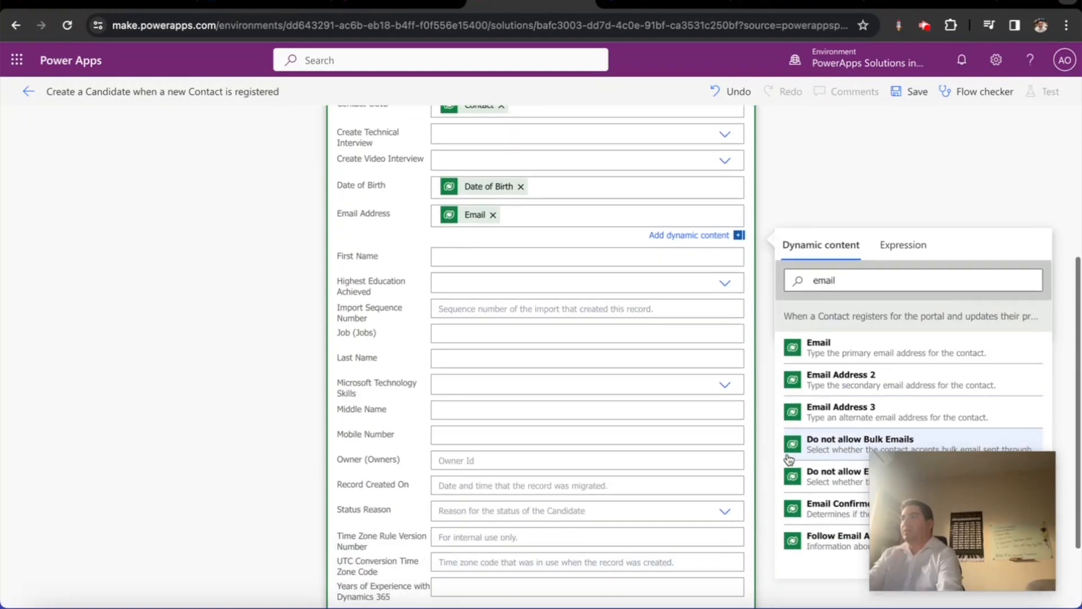
click(484, 257)
click(823, 319)
text(fir)
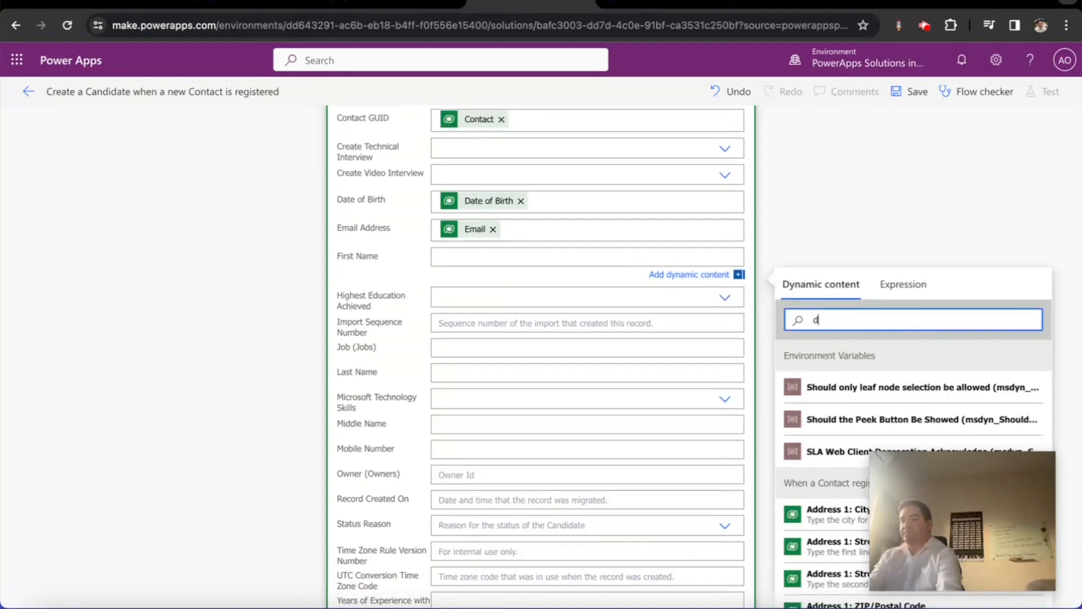
text(st)
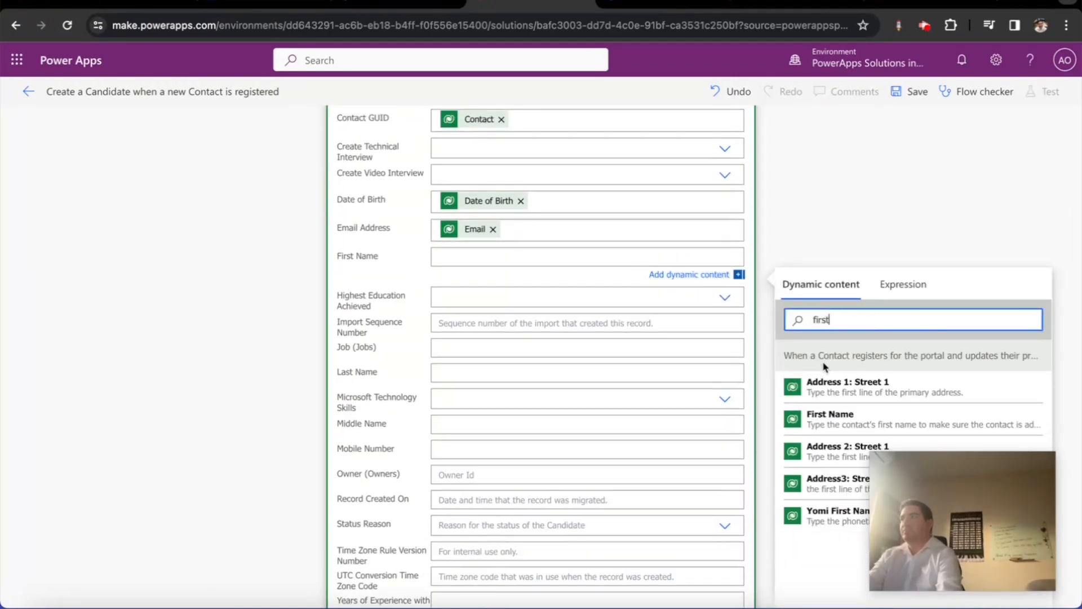
click(818, 417)
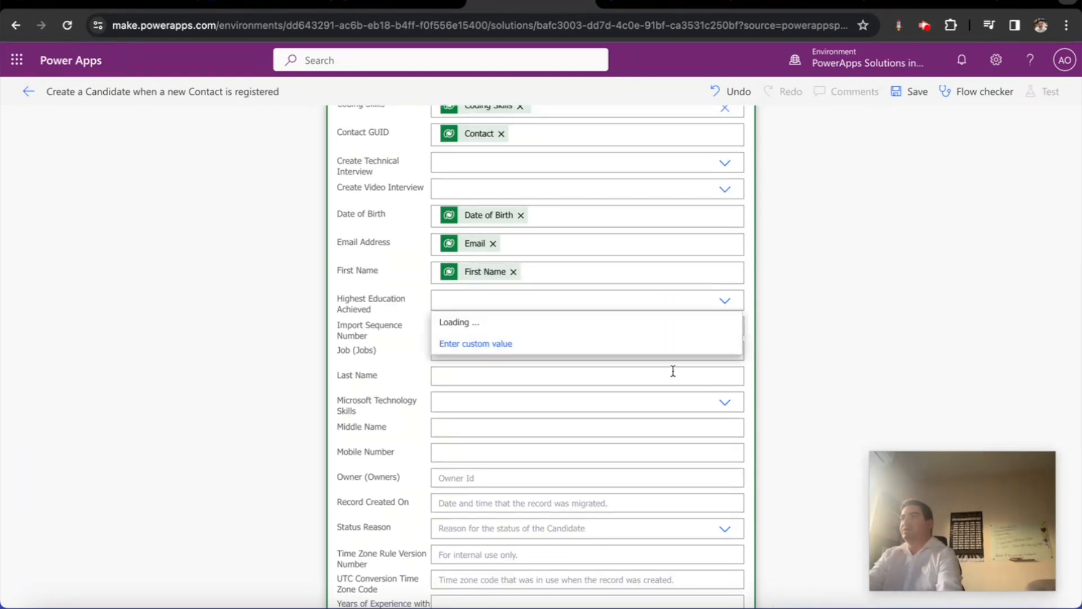
click(484, 343)
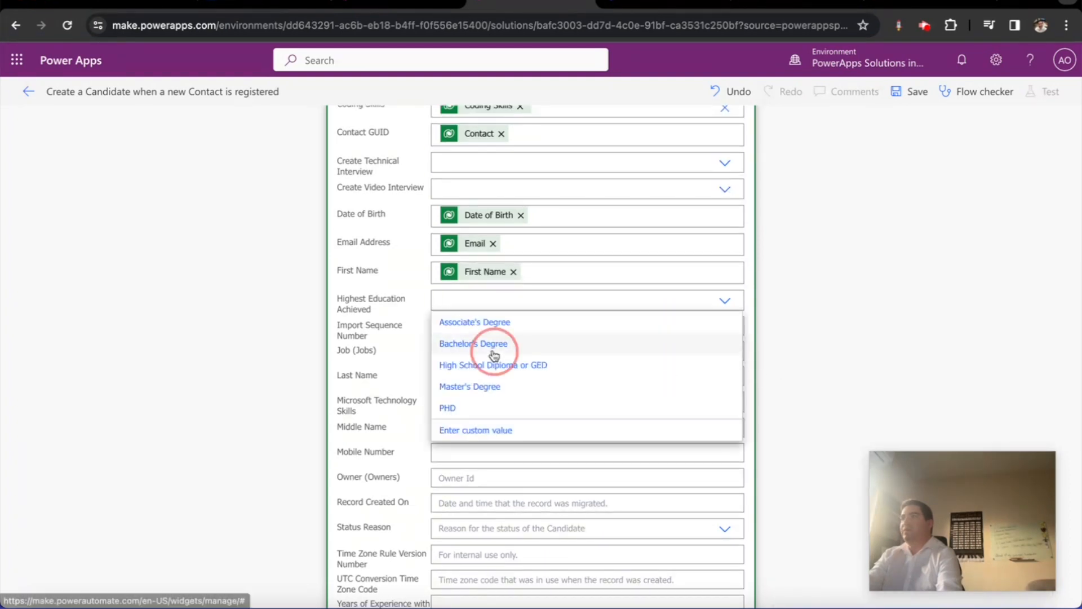
click(490, 300)
click(614, 434)
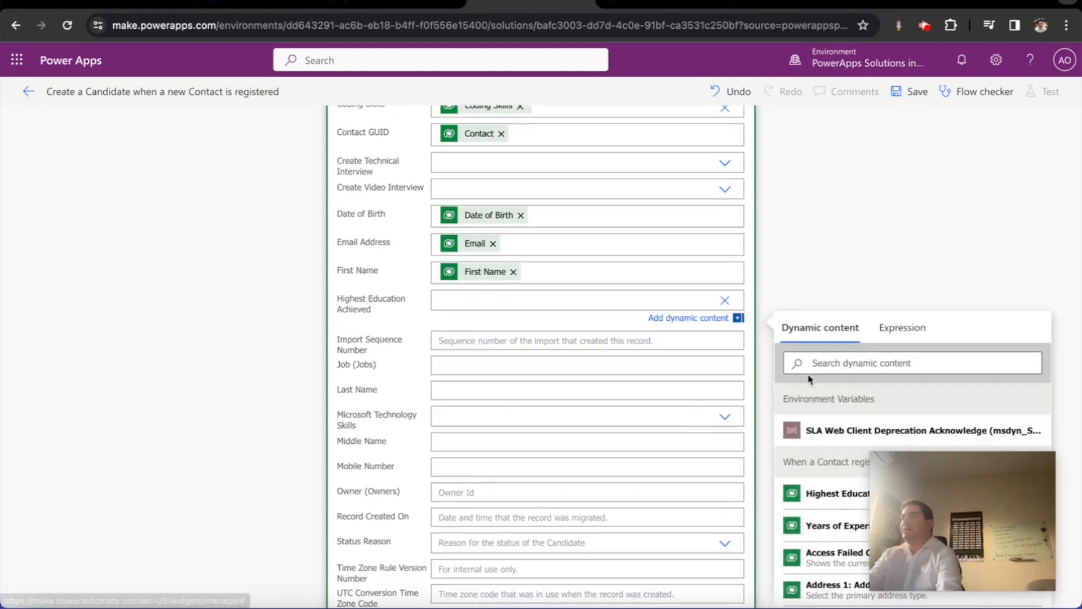
click(833, 363)
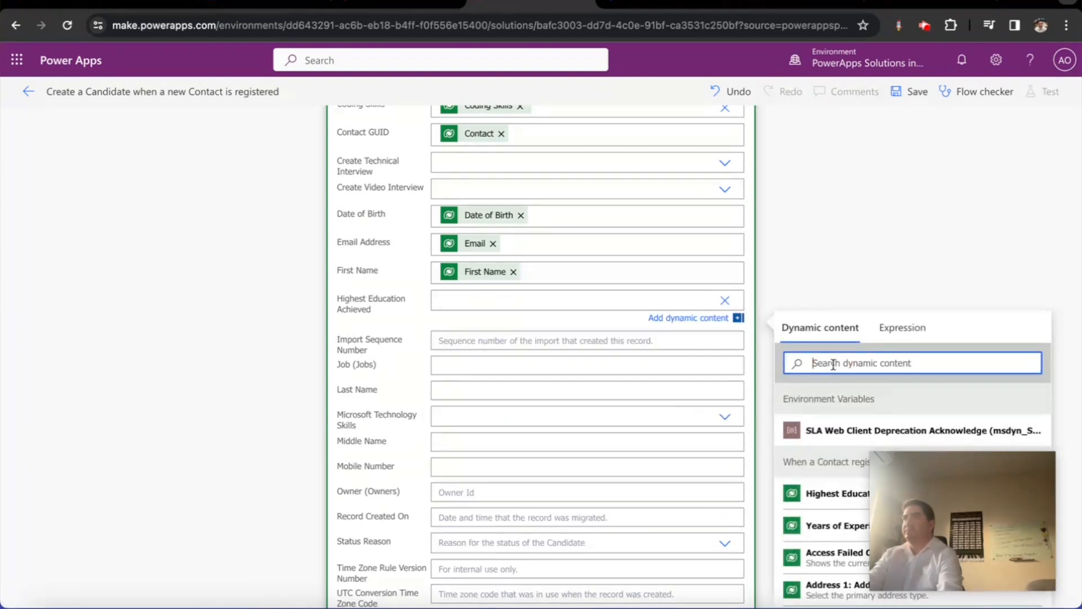
text(jhigh)
key(BackSpace)
key(BackSpace)
key(BackSpace)
key(BackSpace)
key(BackSpace)
text(high)
click(846, 432)
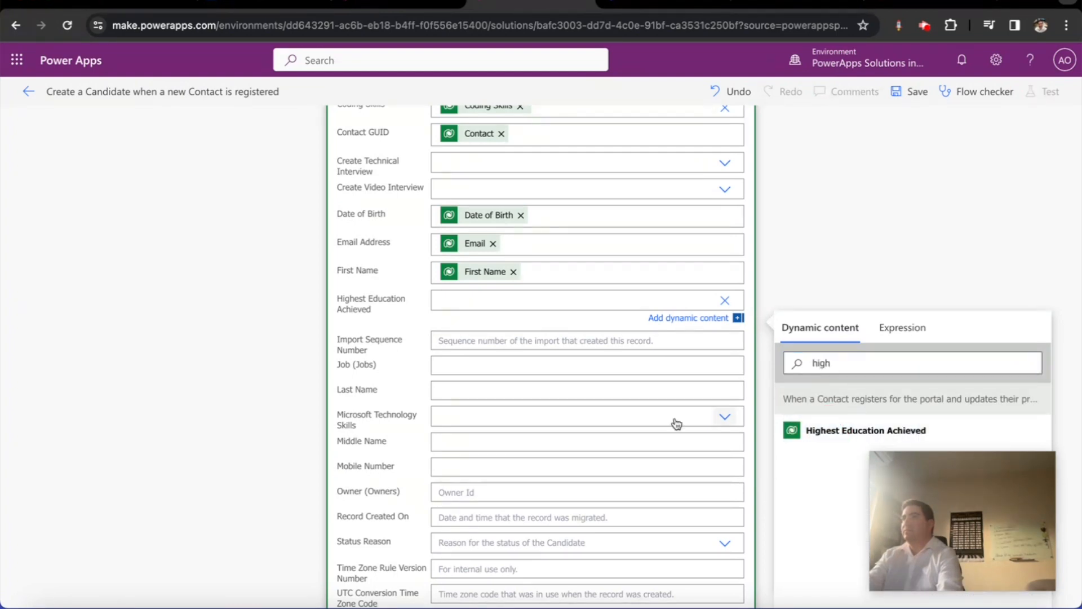
Map Last Name from the Contact and switch Microsoft Technology Skills to a custom value
click(824, 457)
text(last name)
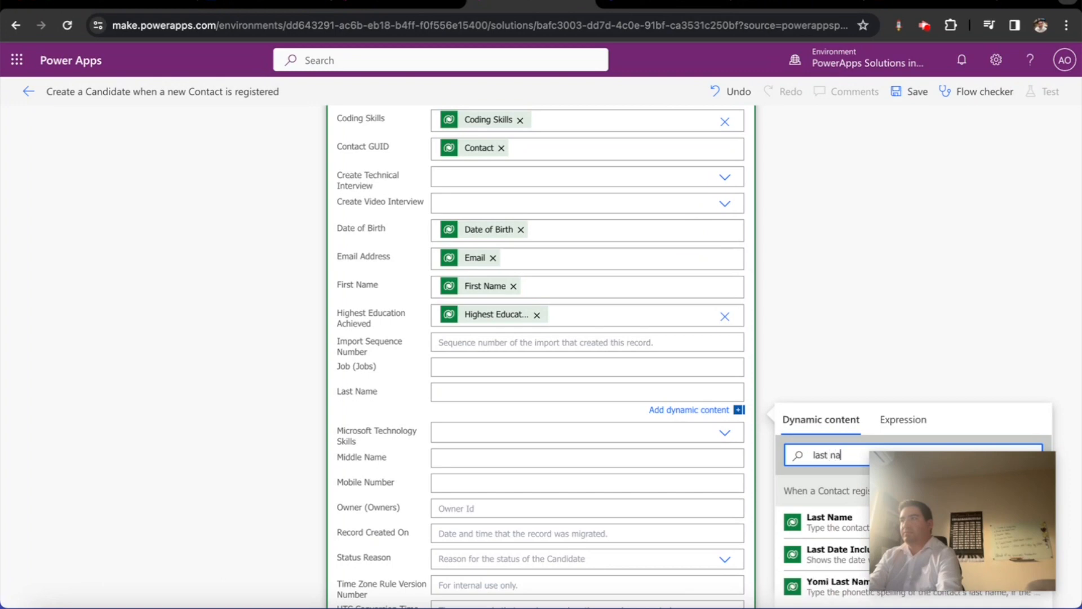
click(823, 520)
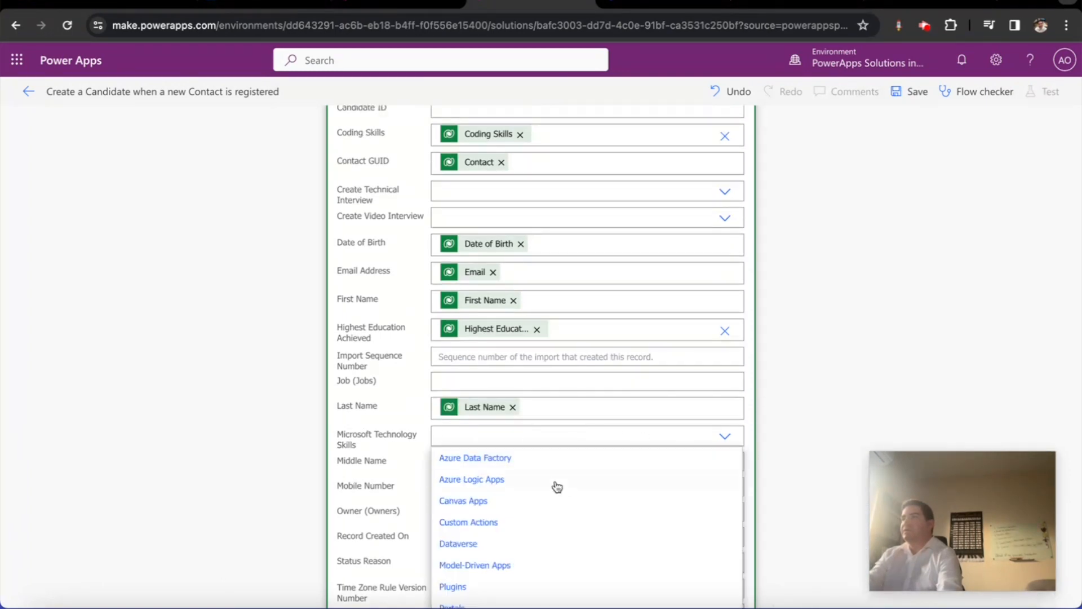
scroll(584, 520, down, 3)
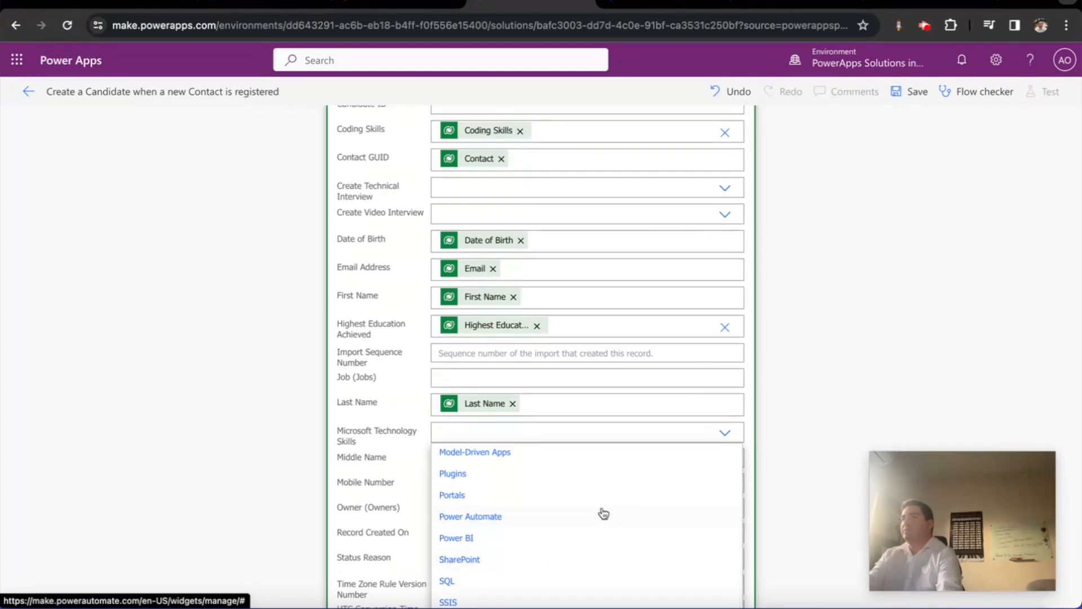
scroll(744, 518, down, 3)
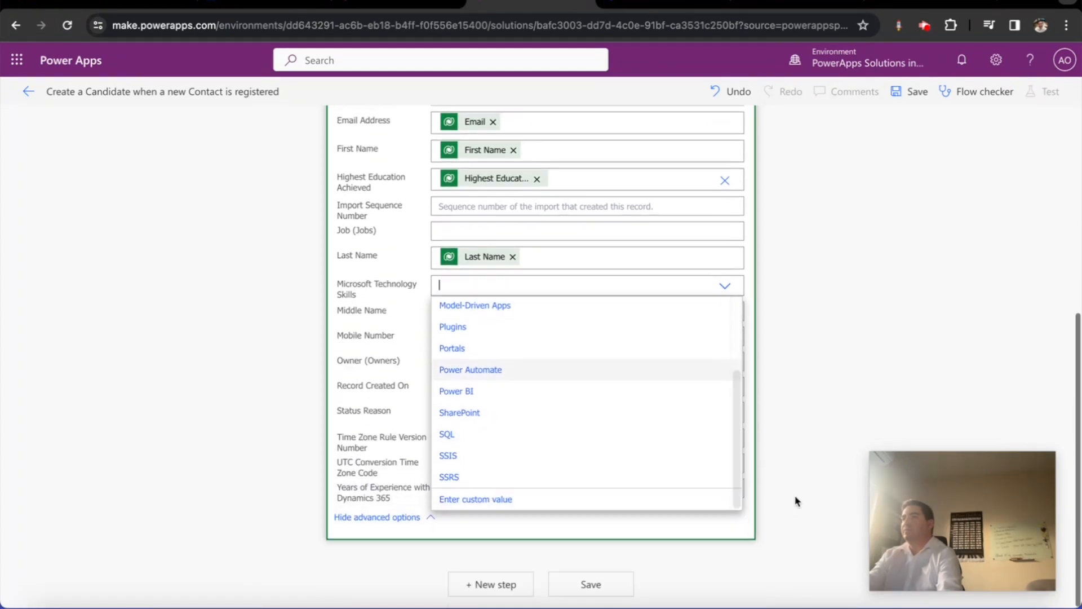
click(476, 500)
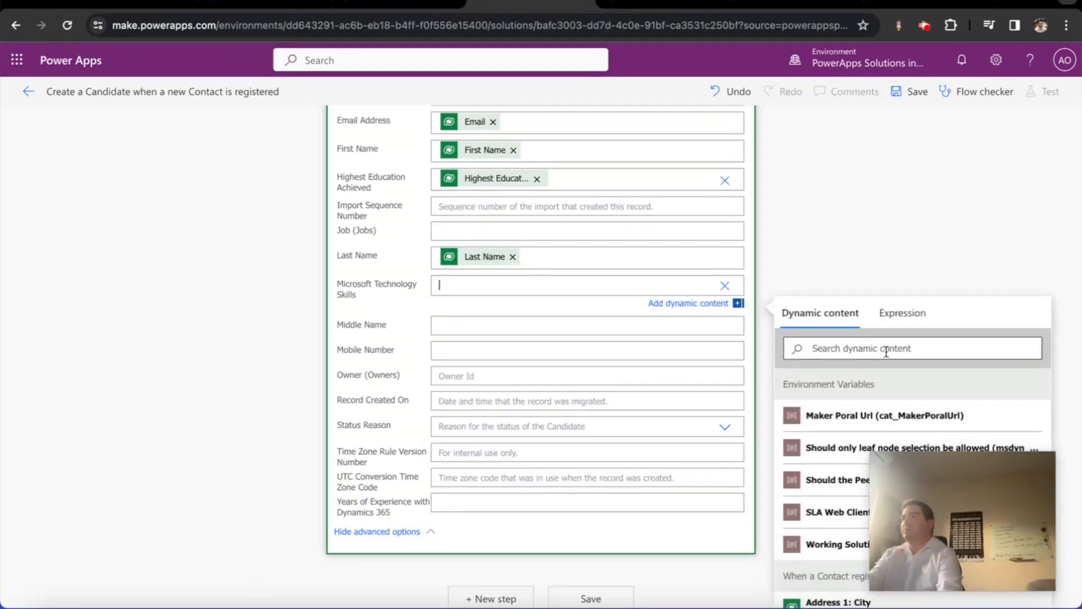
Map Microsoft Technology Skills and Middle Name from the Contact's matching values
click(910, 349)
text(micro)
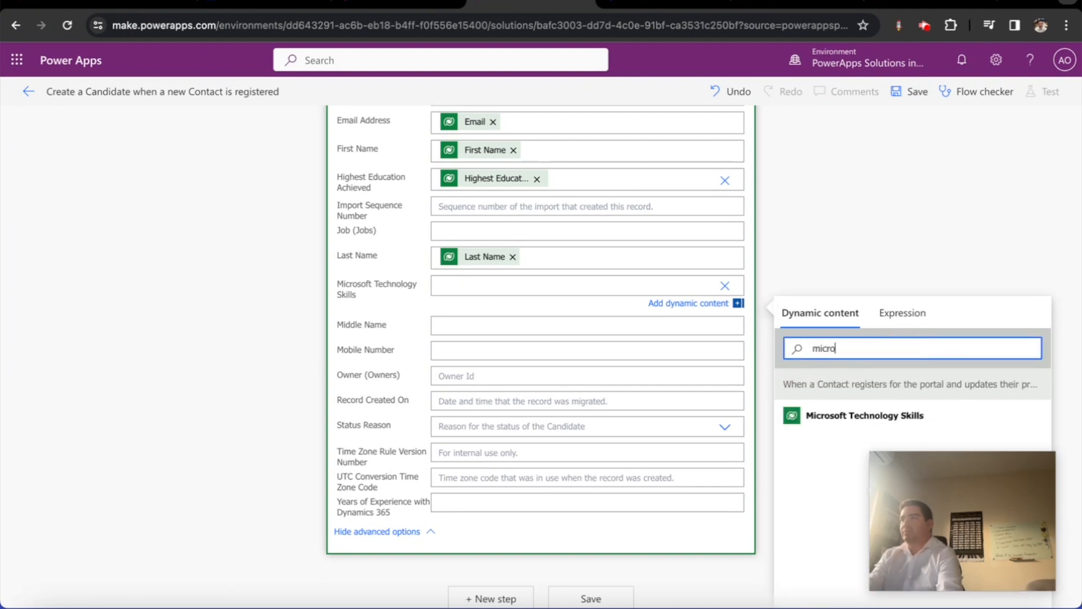
click(810, 415)
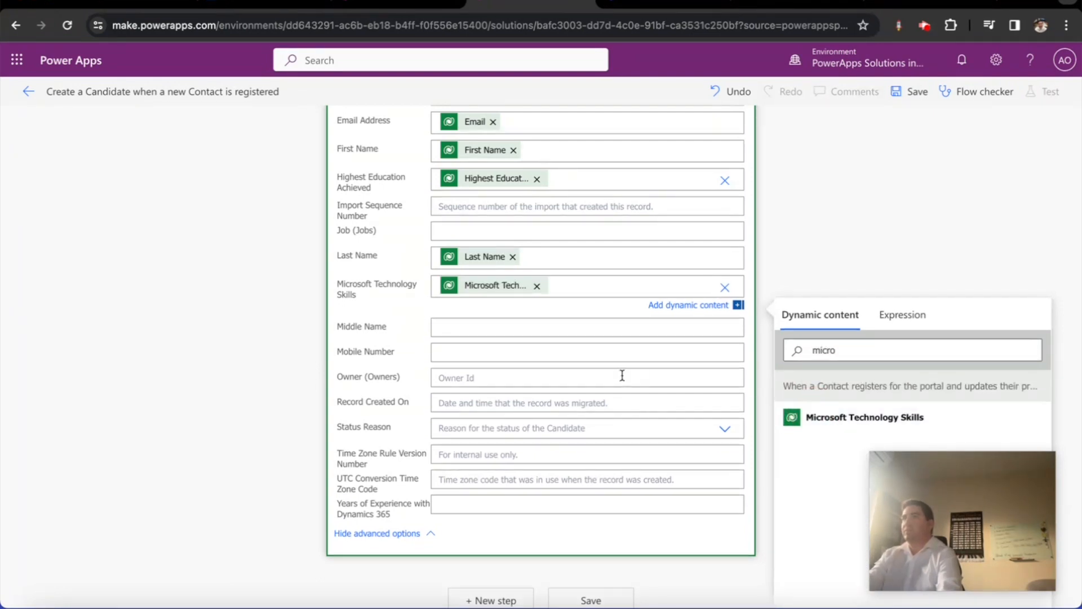
click(493, 332)
click(874, 395)
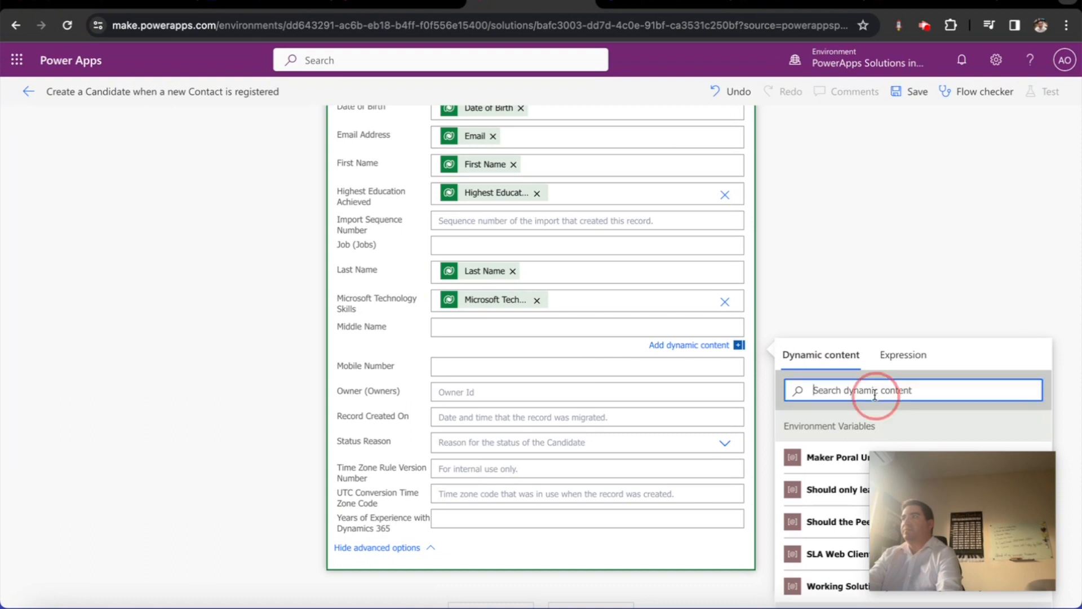
text(middle)
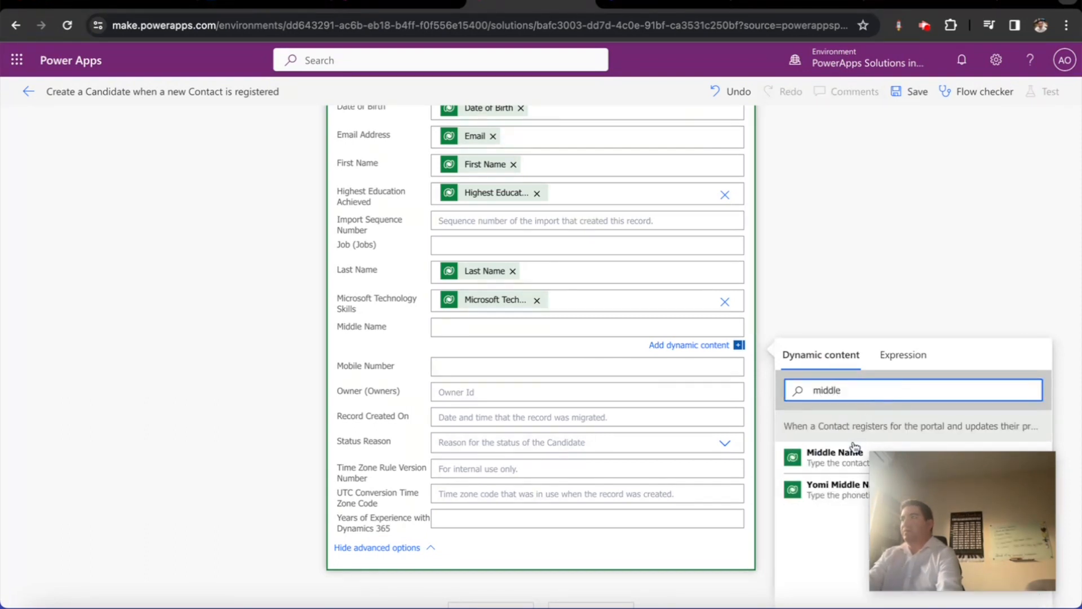
click(852, 451)
Map Mobile Number and Years of Experience from the Contact, then collapse the Candidate step
click(443, 370)
click(800, 433)
text(mobile)
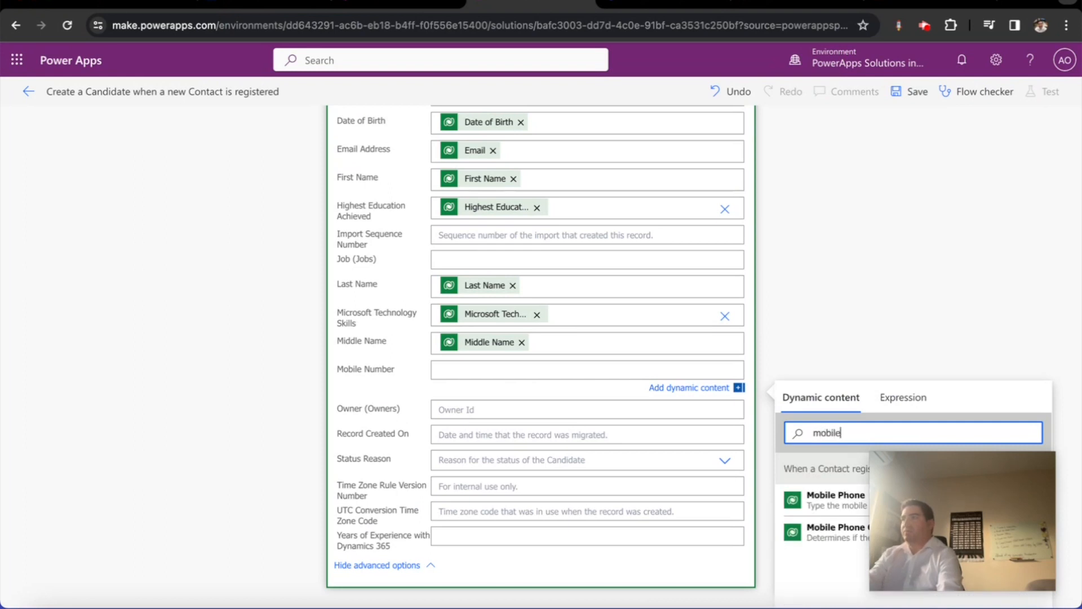
click(826, 501)
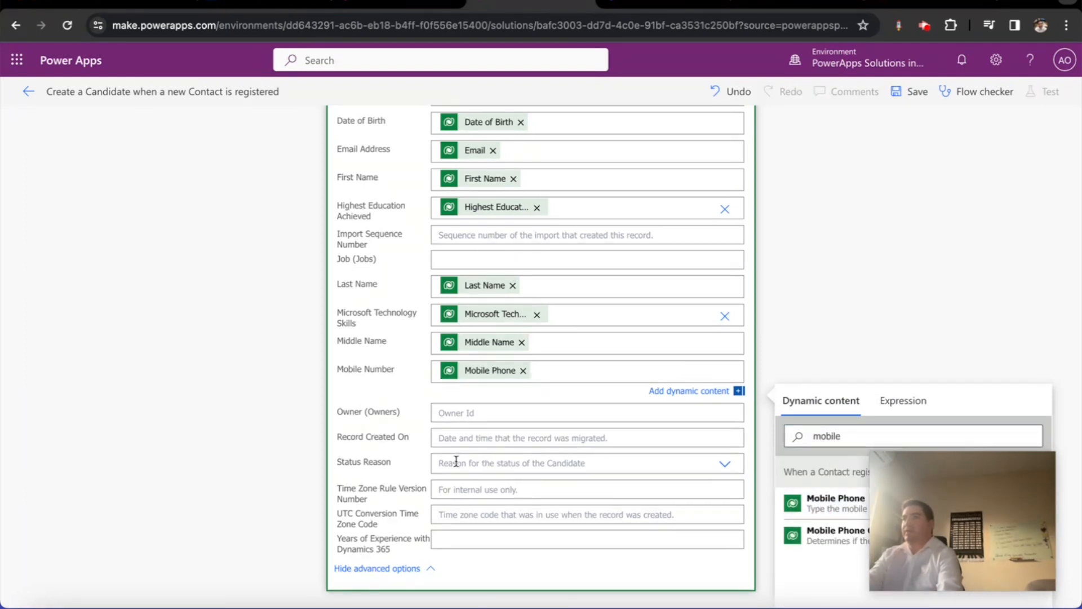
click(453, 539)
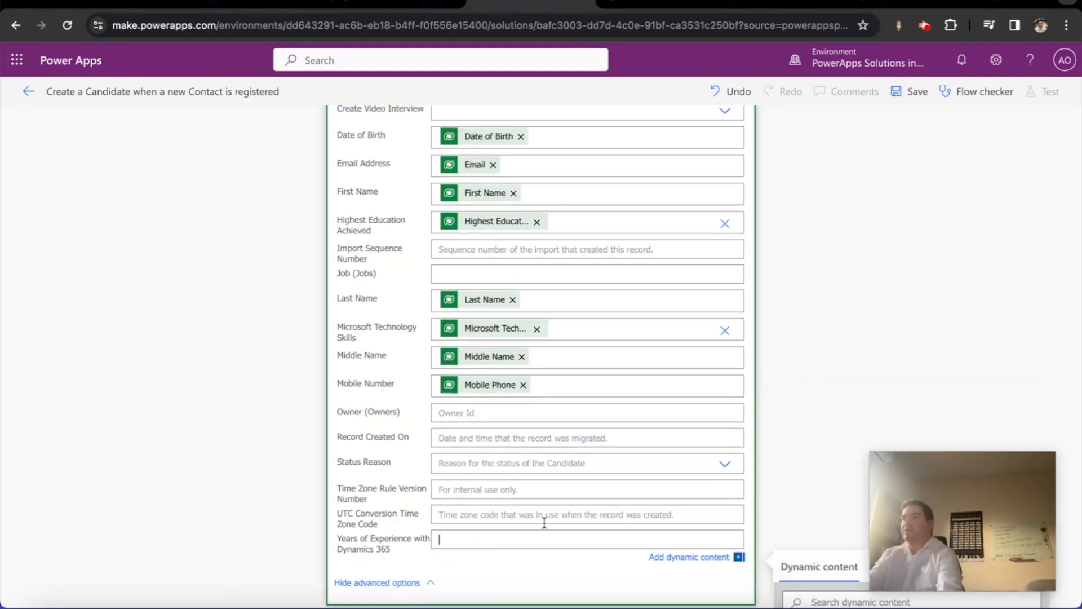
scroll(820, 500, down, 2)
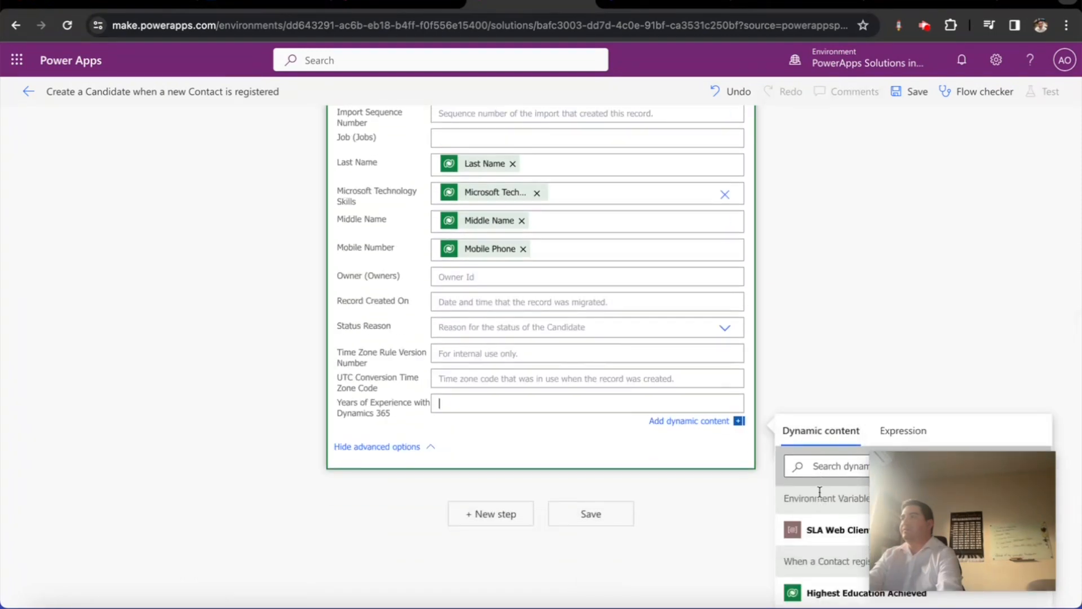
click(820, 467)
text(years)
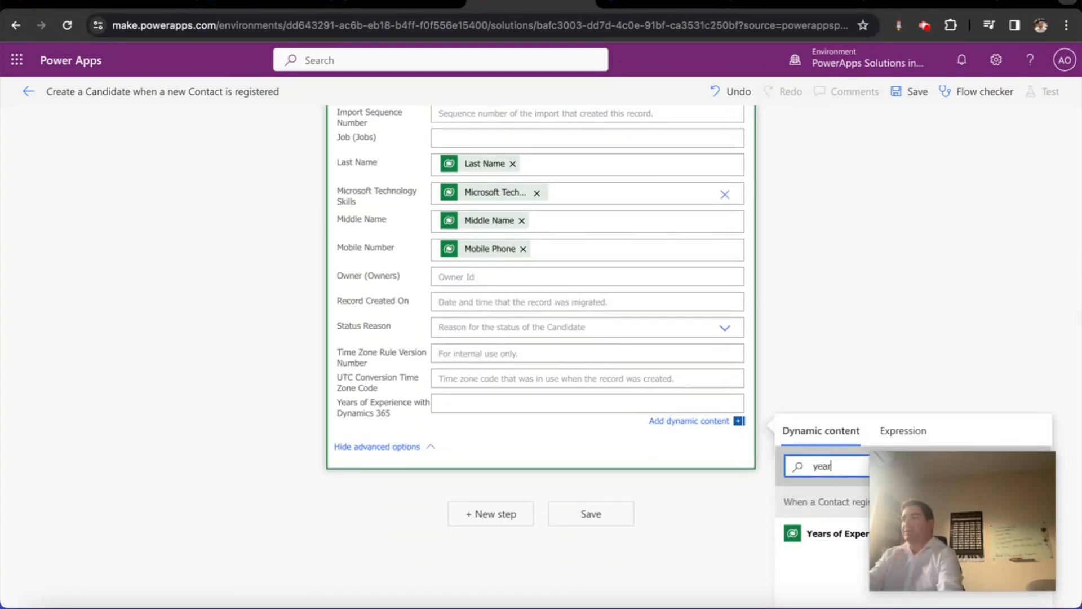
click(826, 536)
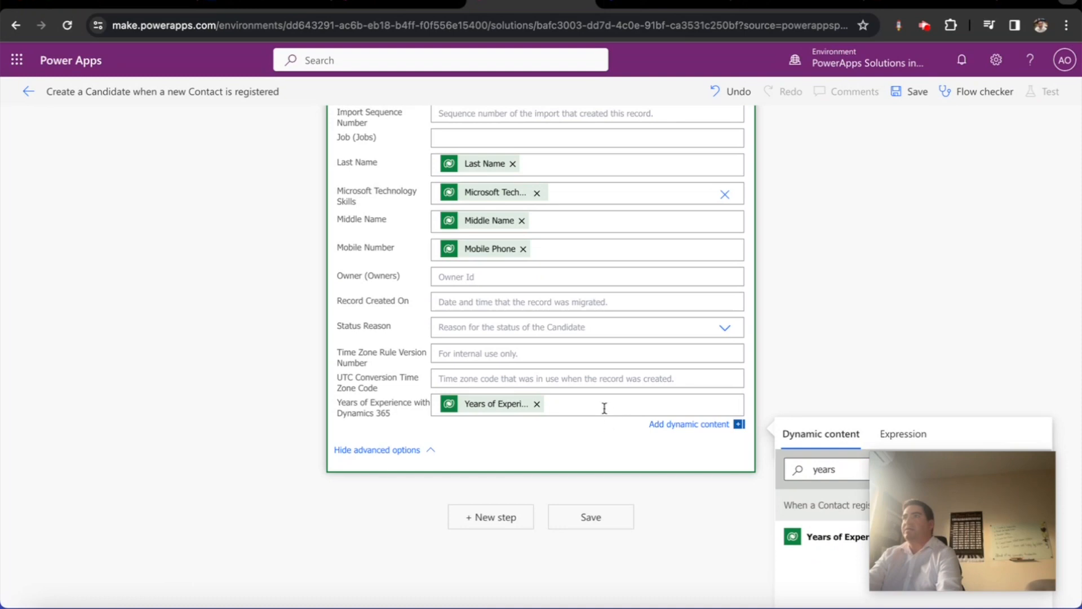
scroll(620, 355, up, 7)
scroll(620, 361, up, 2)
click(552, 186)
Add a Condition step after the Candidate step, then insert a Do until loop before it
click(492, 256)
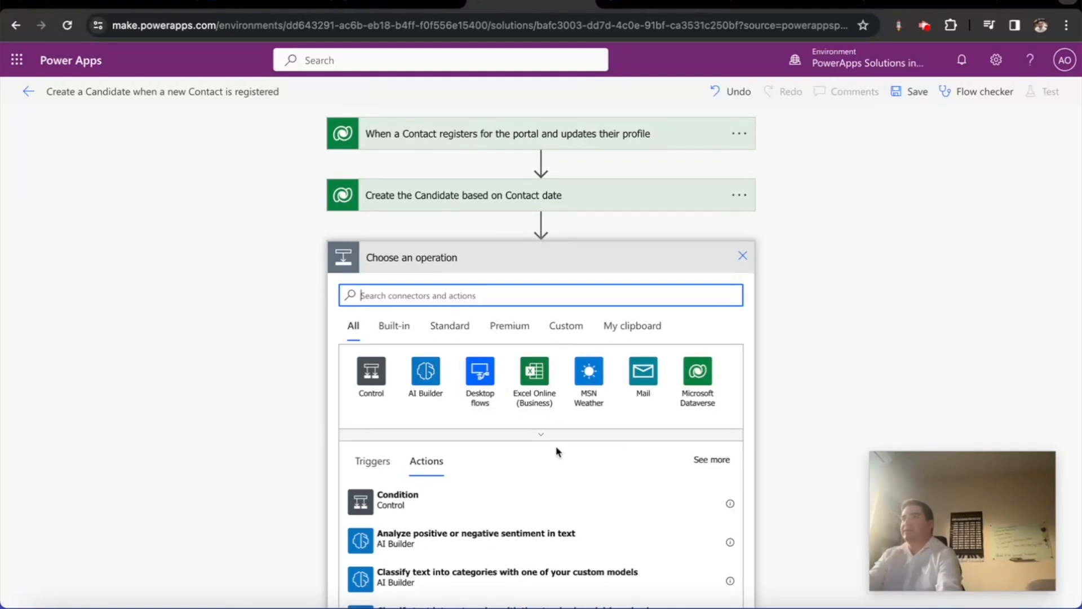
click(464, 510)
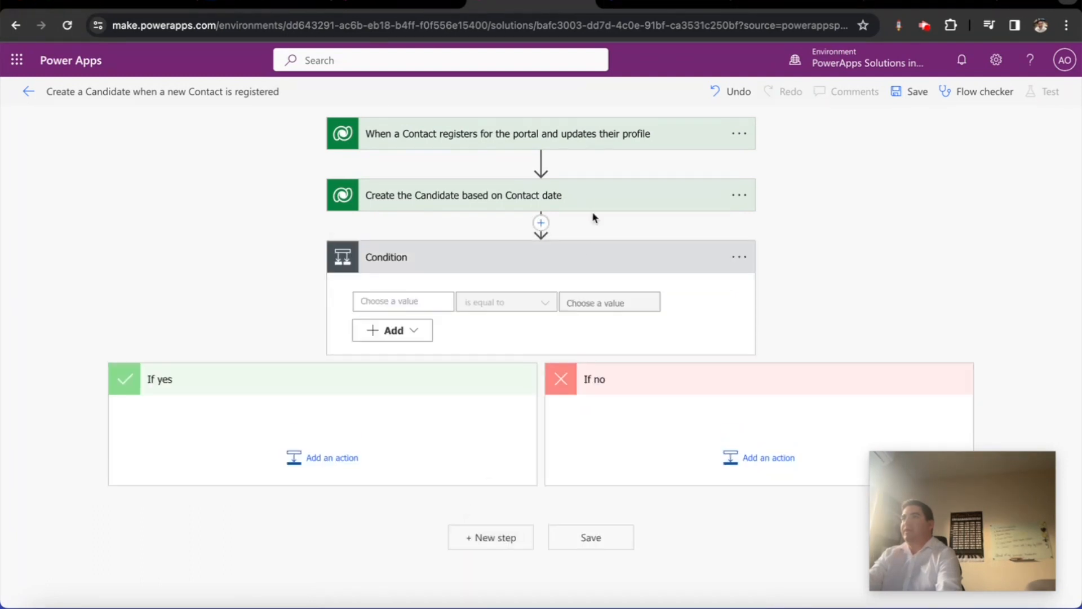
click(541, 223)
click(544, 247)
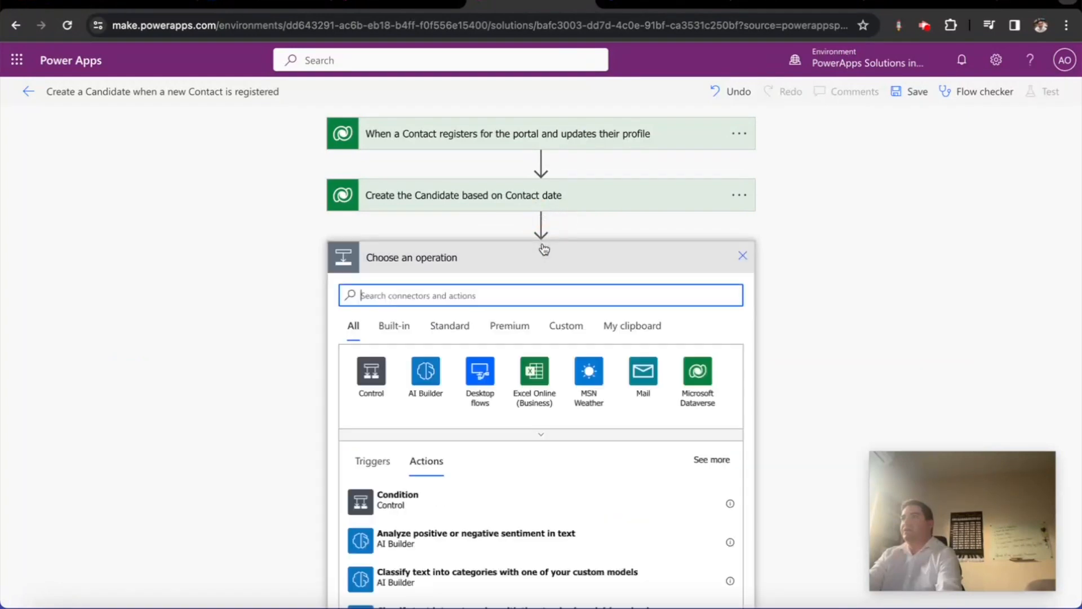
text(do until)
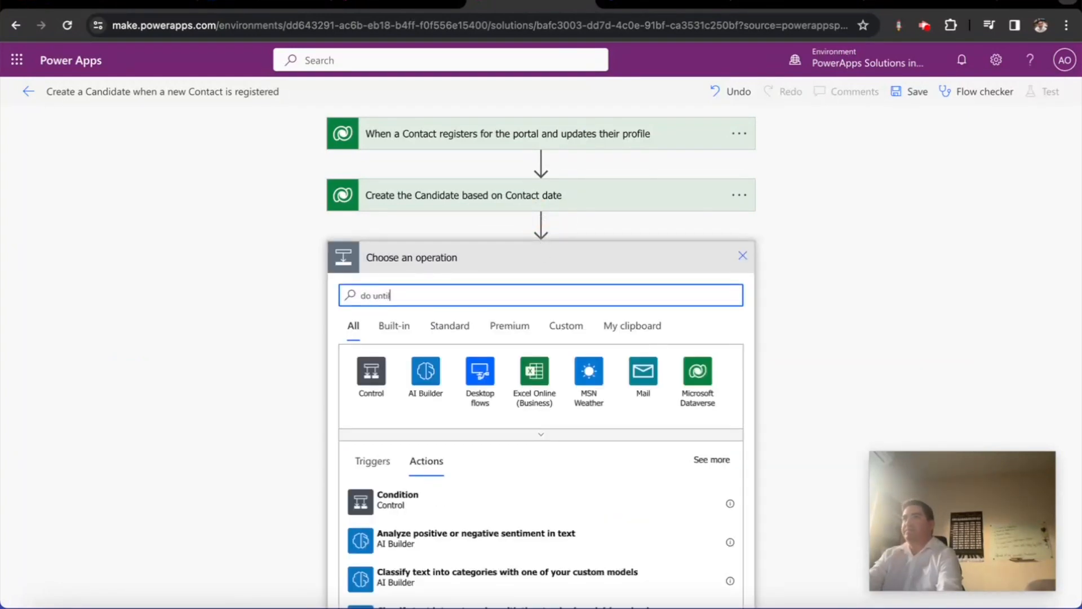
click(372, 502)
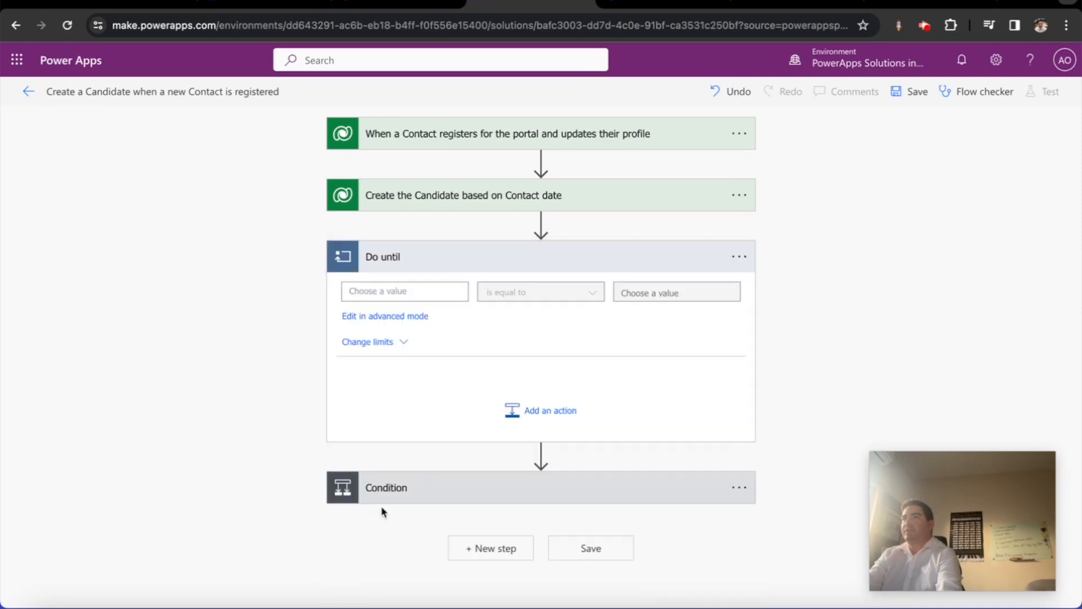
Nest the Condition inside Do until, with the loop testing Candidate ID 'is not equal to'
drag(488, 480, 511, 364)
click(451, 332)
click(417, 293)
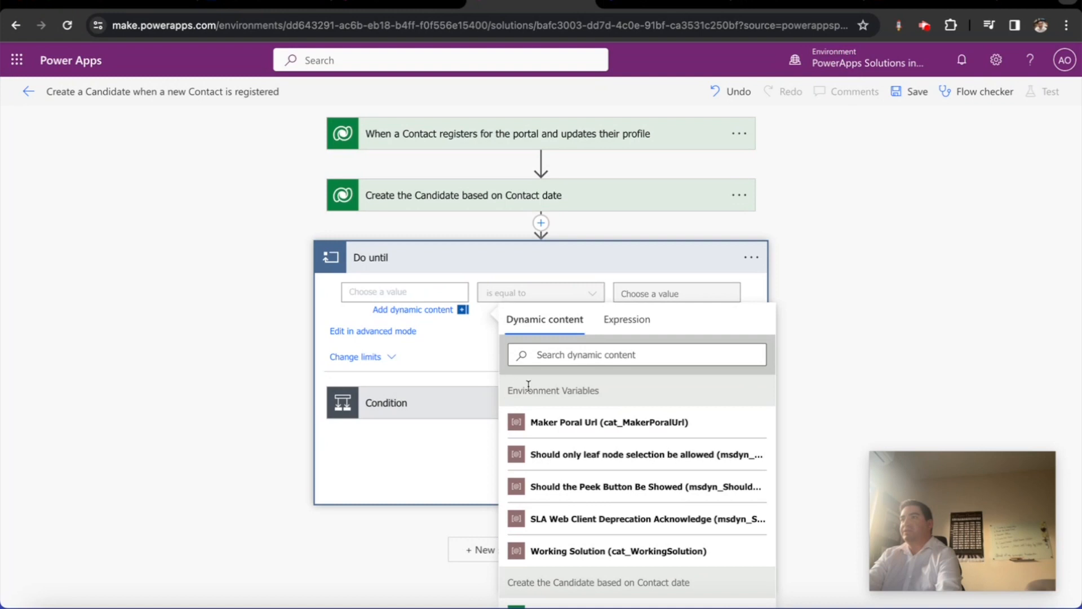
click(560, 356)
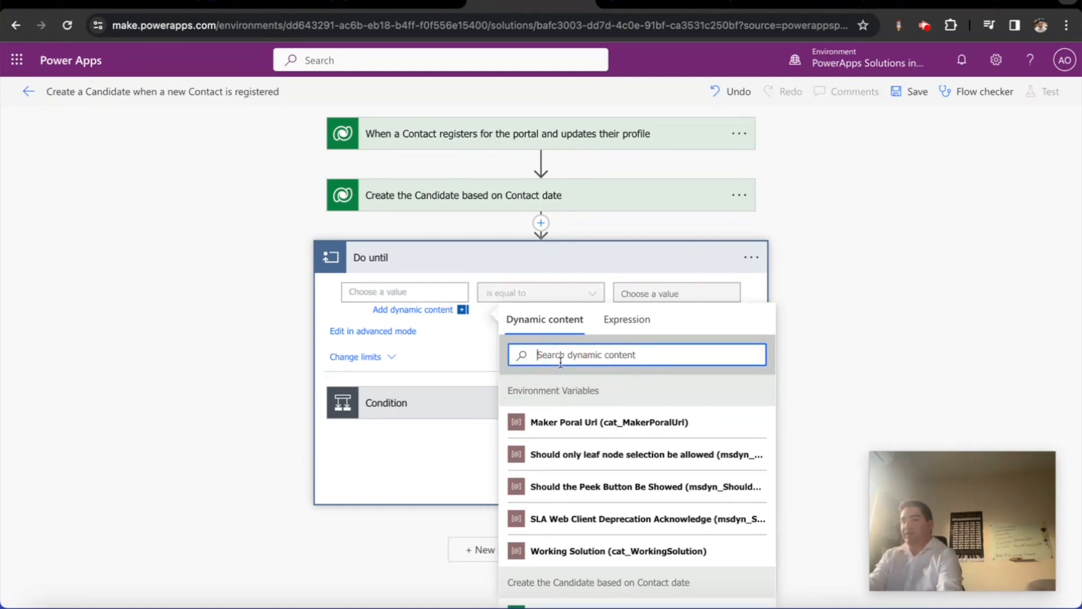
text(candi)
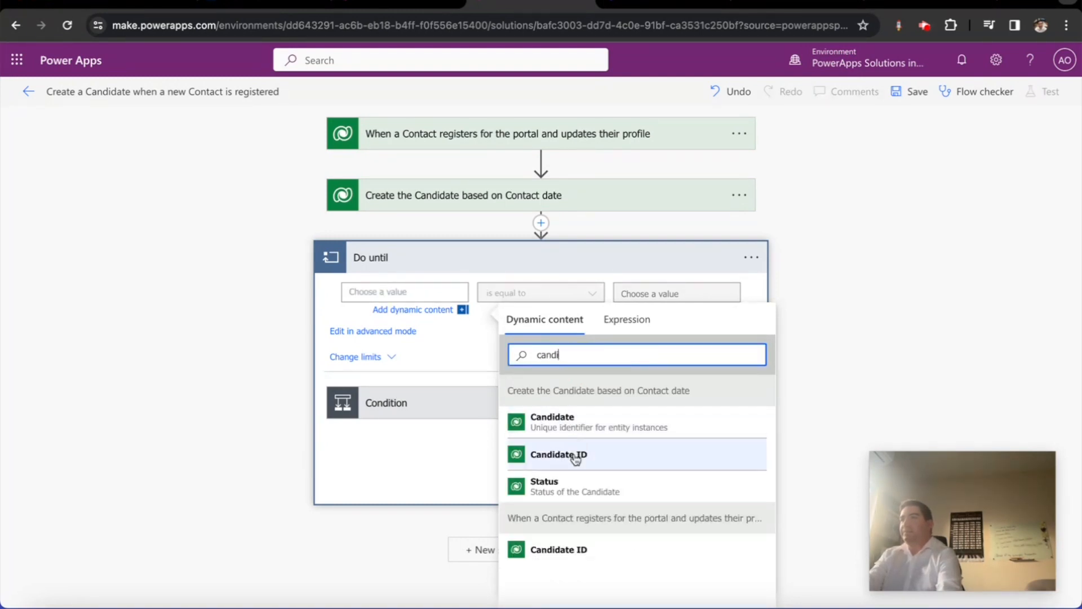
click(608, 454)
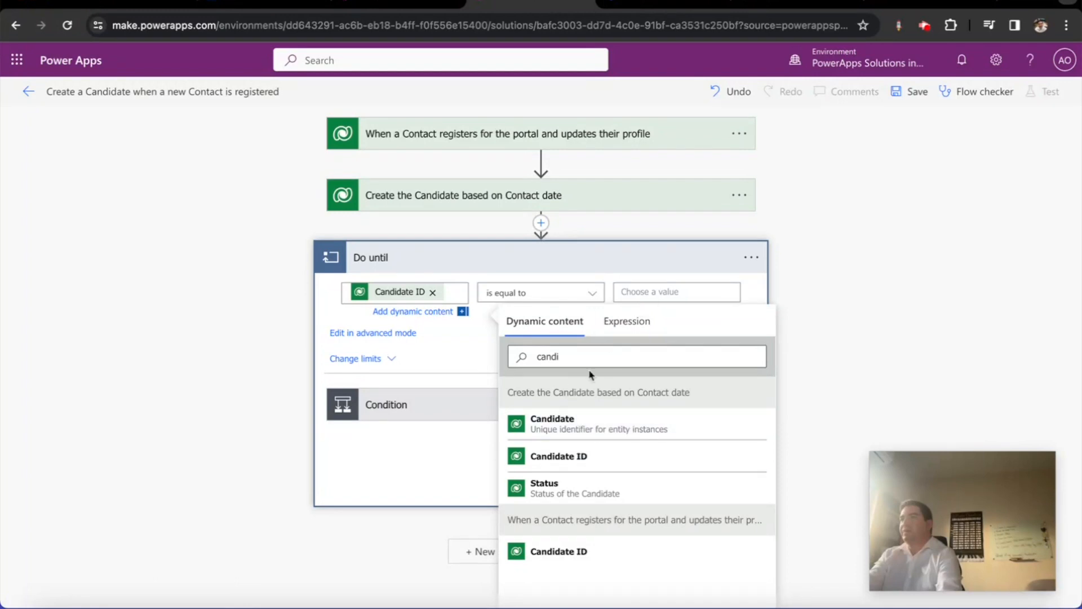
click(588, 297)
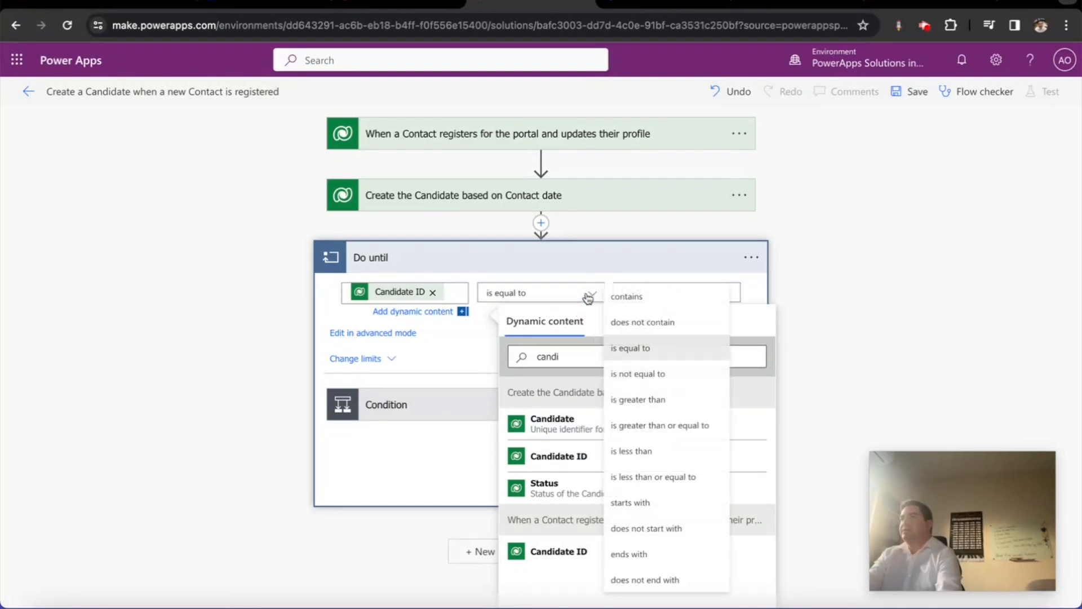
click(641, 375)
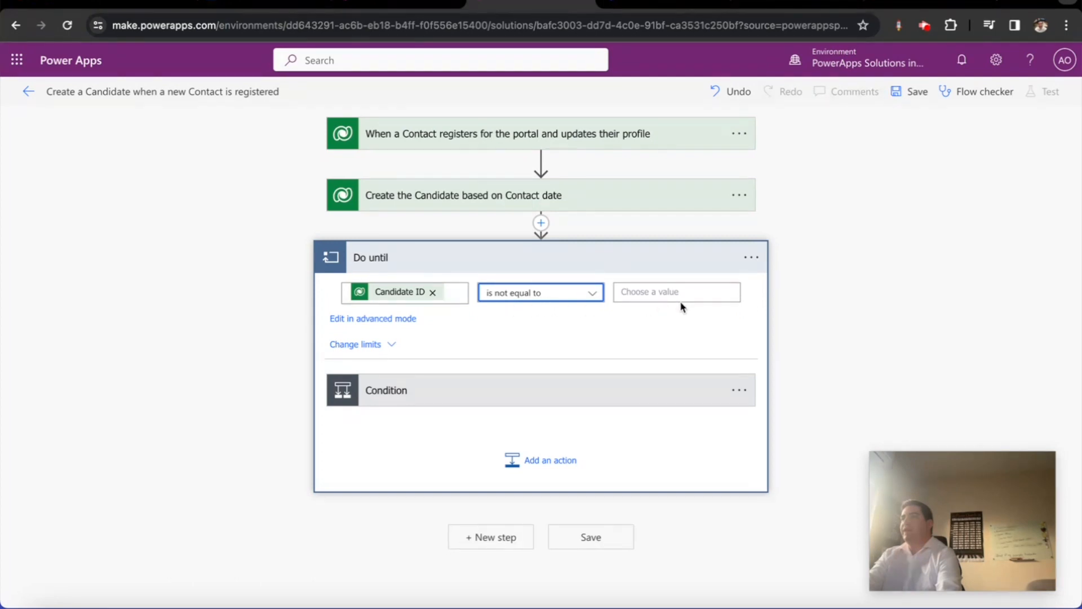
click(776, 374)
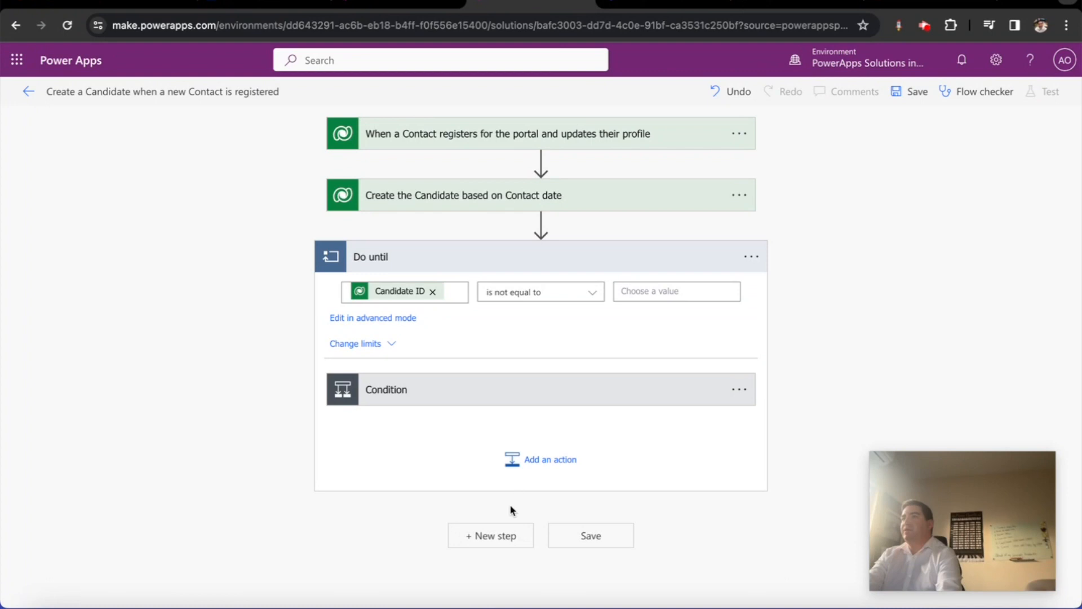
click(502, 533)
text(update a row)
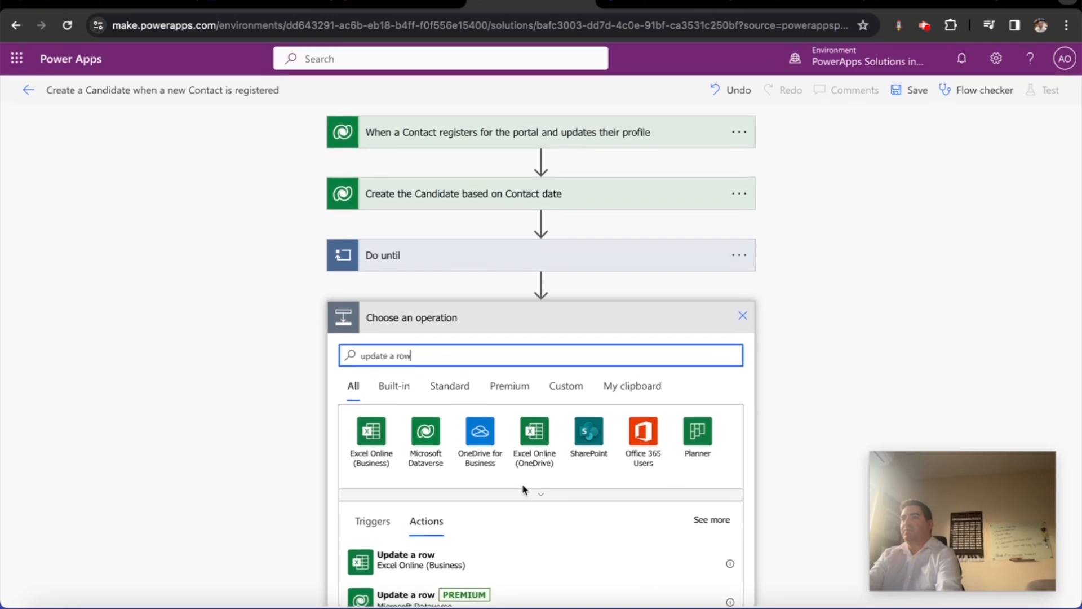
Add a Dataverse Update a row step named 'Update contact with Candidate ID value' on the Contacts table
click(424, 596)
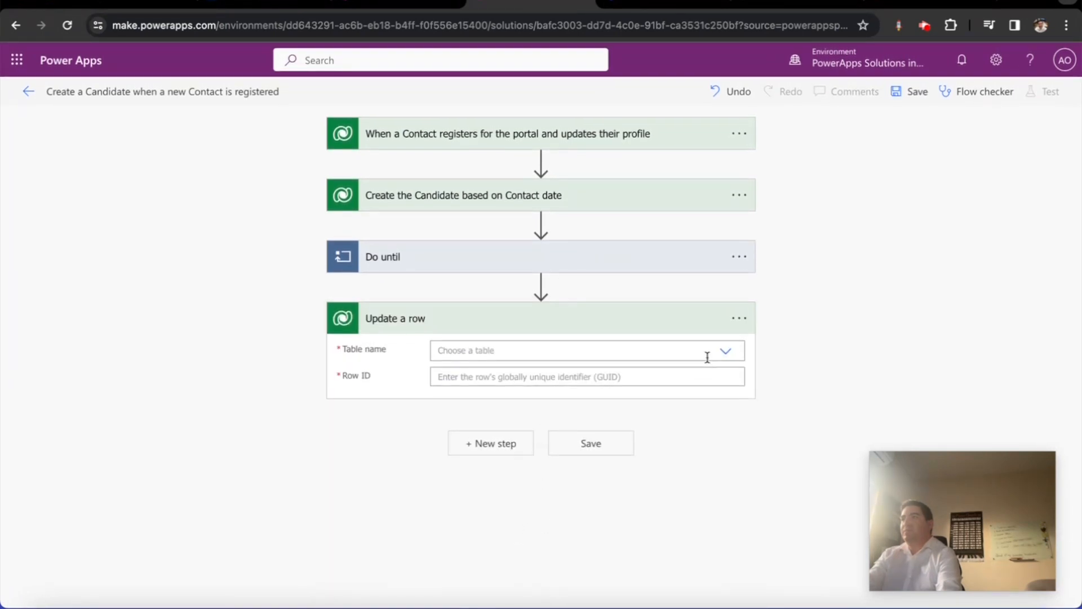
click(740, 318)
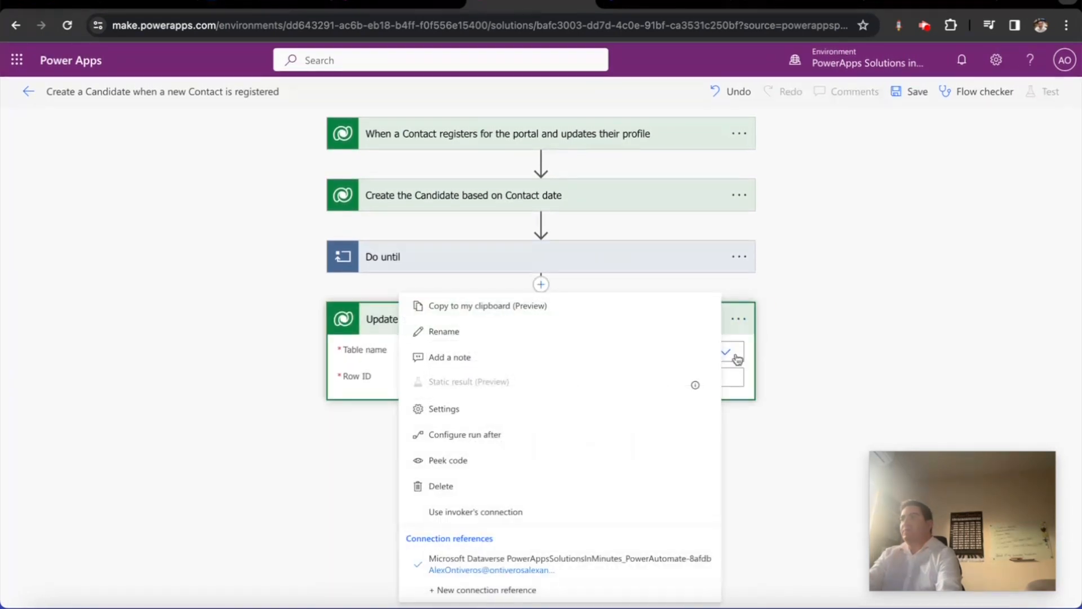
click(523, 344)
text(Update contact with Ca)
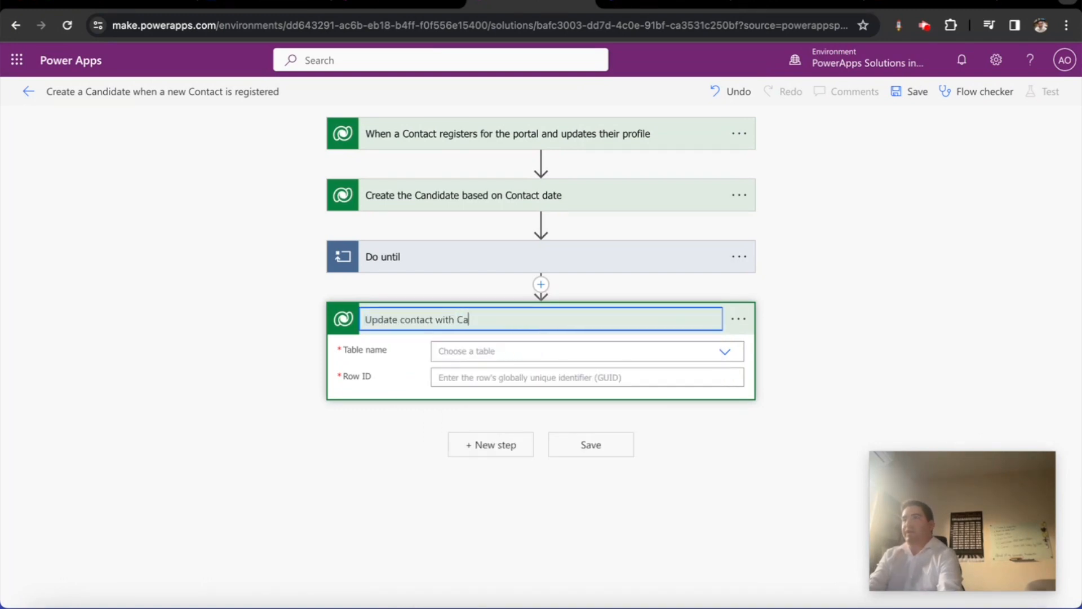
text(ndidate ID value)
click(725, 353)
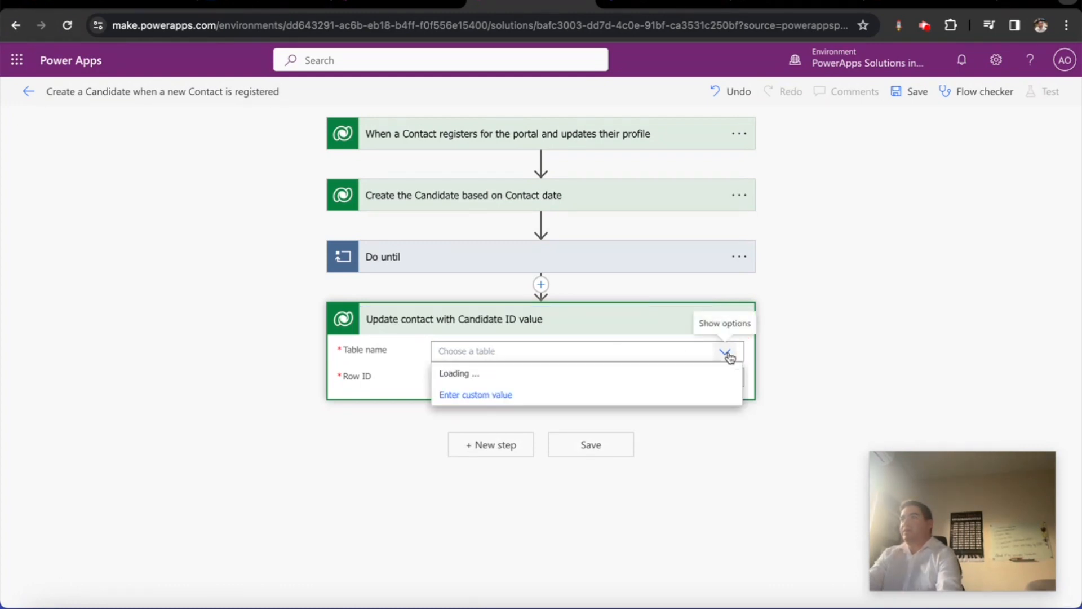
text(contacts)
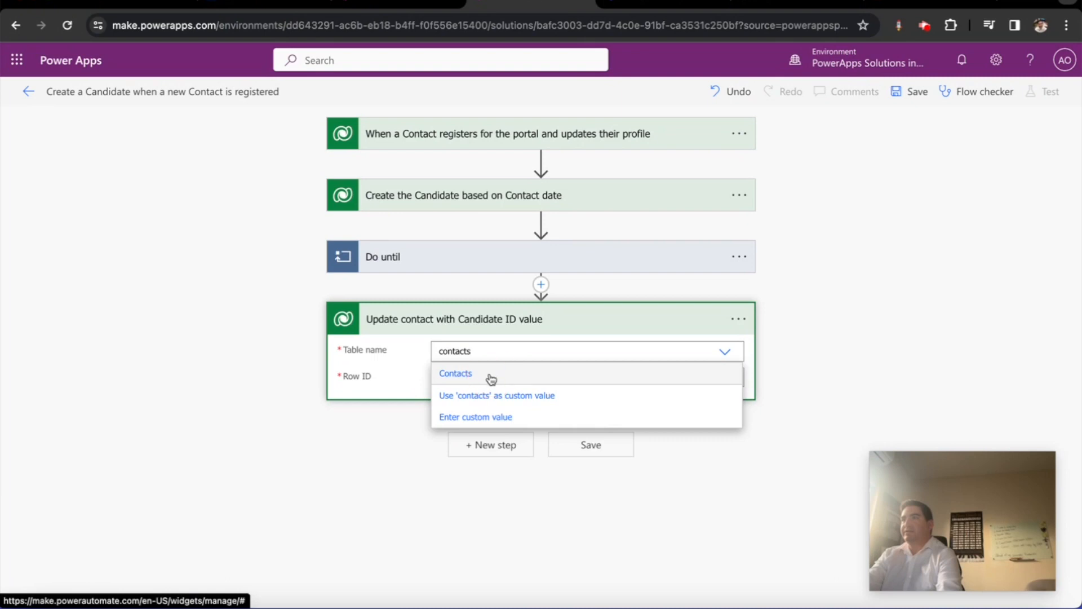
click(491, 374)
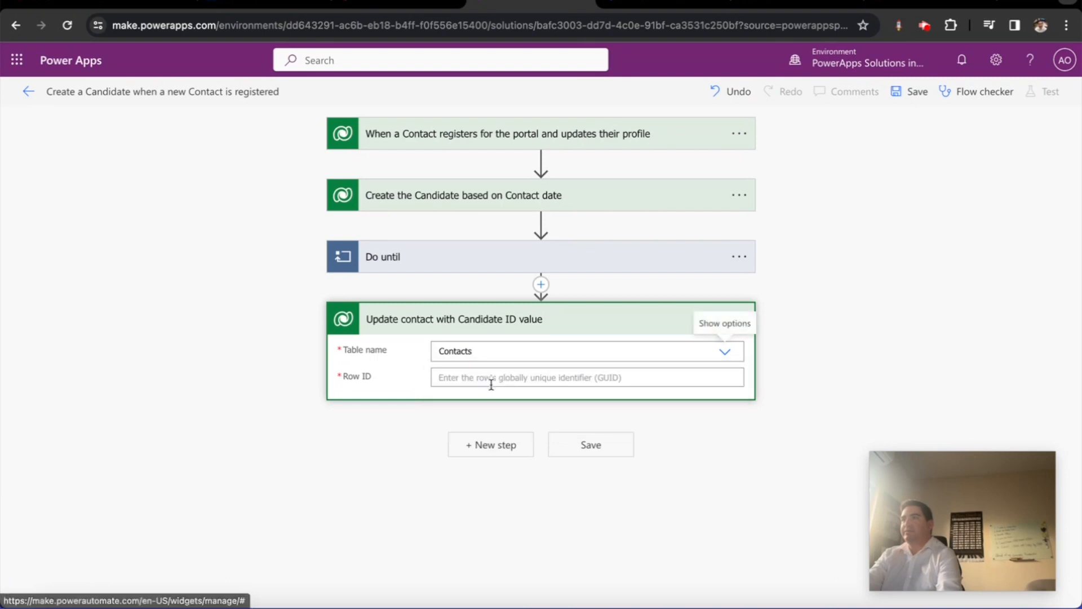
Set the update's Row ID to the triggering Contact's ID dynamic value
click(536, 378)
click(814, 439)
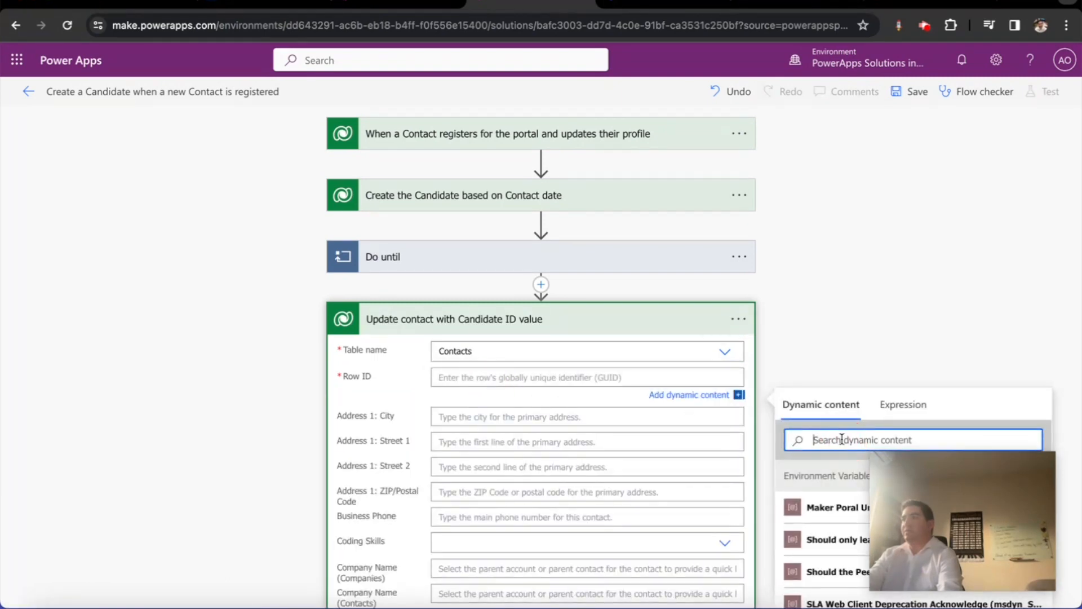
text(contact)
key(BackSpace)
key(BackSpace)
key(BackSpace)
key(BackSpace)
key(BackSpace)
key(BackSpace)
key(BackSpace)
text(id)
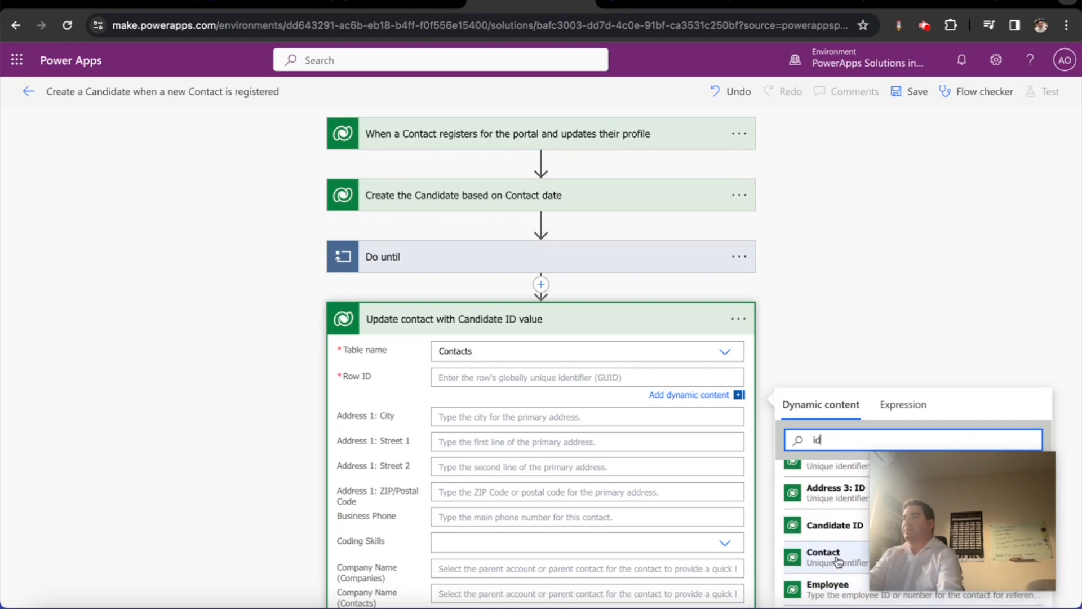
click(828, 549)
Show advanced options and map the contact's Candidate ID field to the new Candidate ID value
scroll(489, 496, down, 7)
click(427, 545)
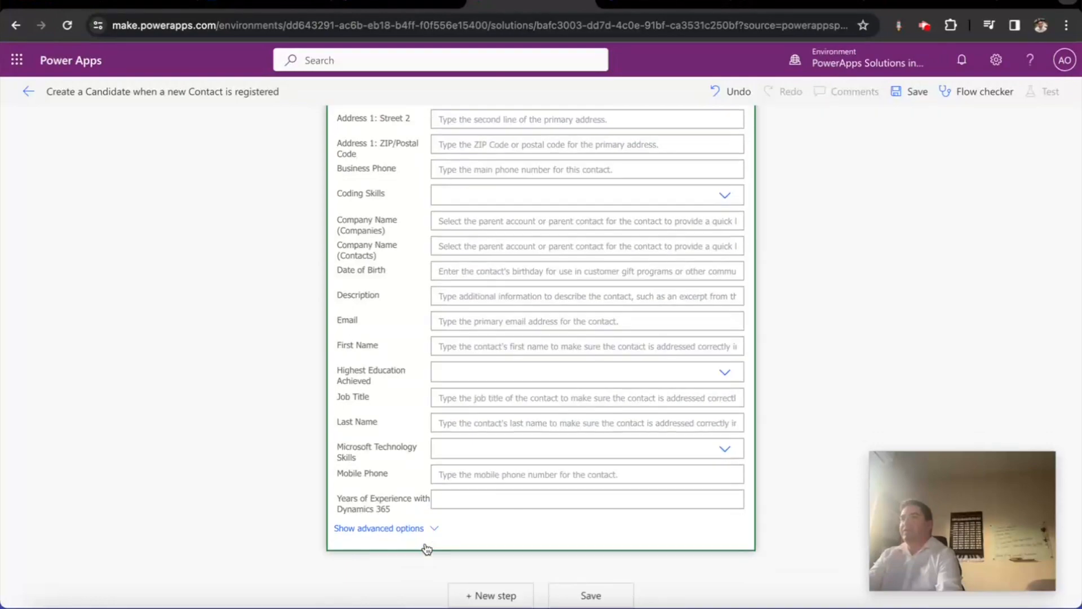
scroll(508, 530, down, 5)
scroll(517, 511, down, 20)
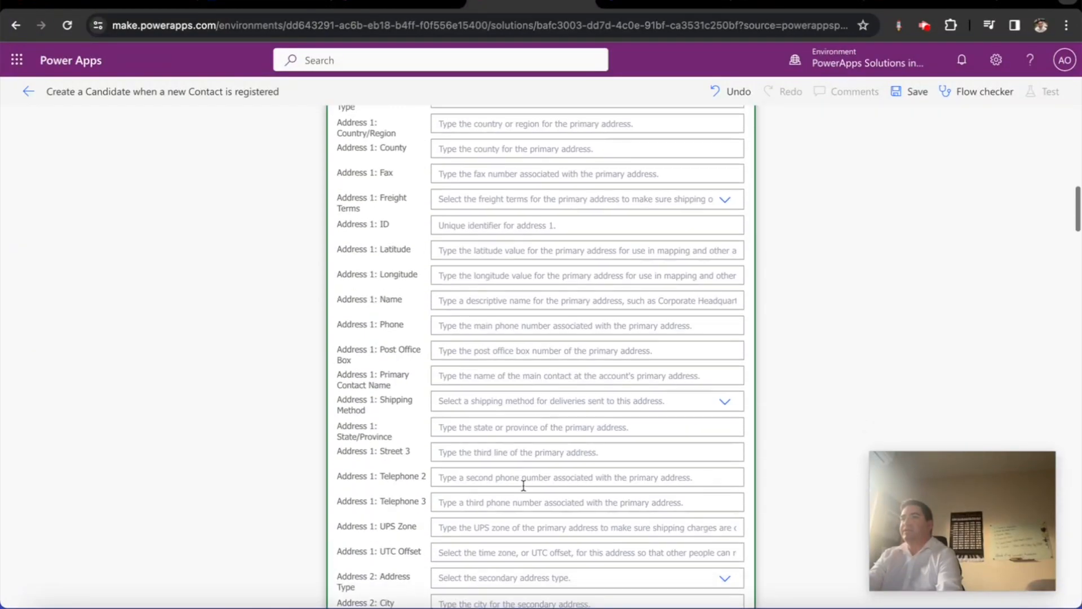
scroll(534, 479, down, 4)
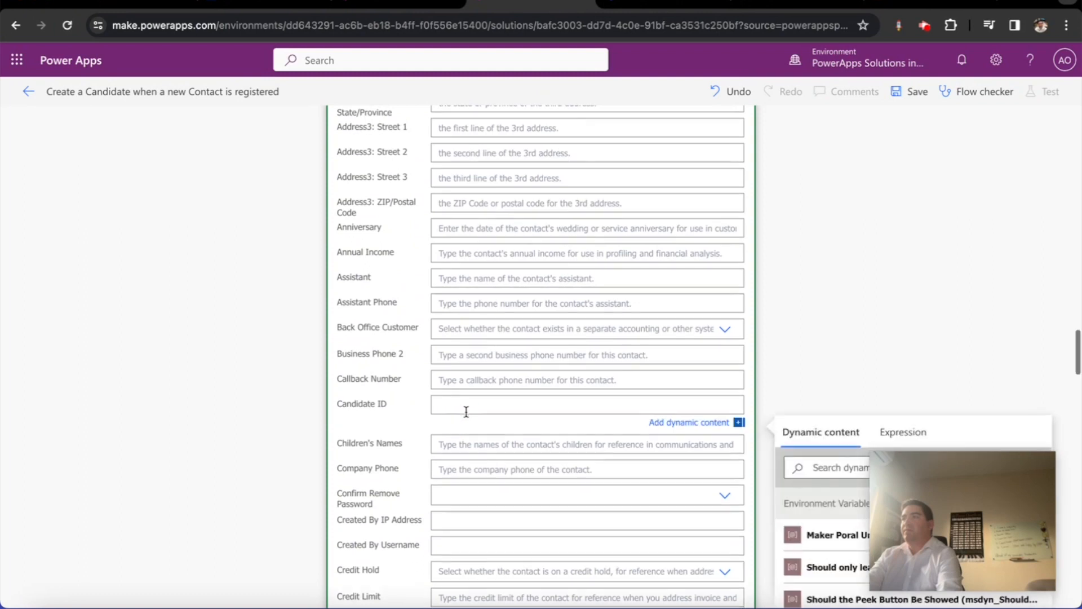
click(817, 471)
text(candidta)
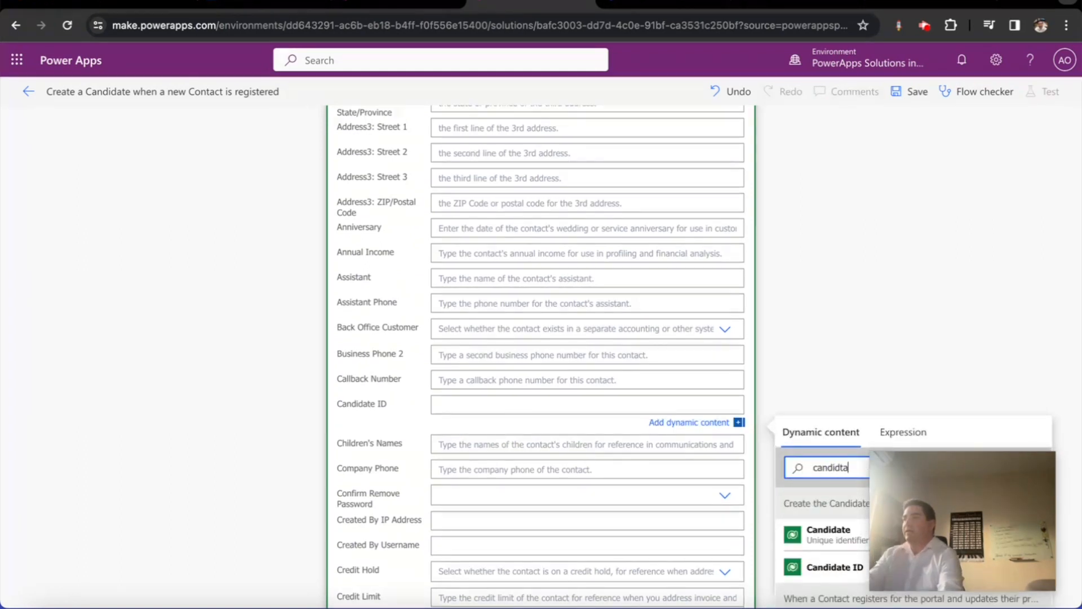
click(835, 567)
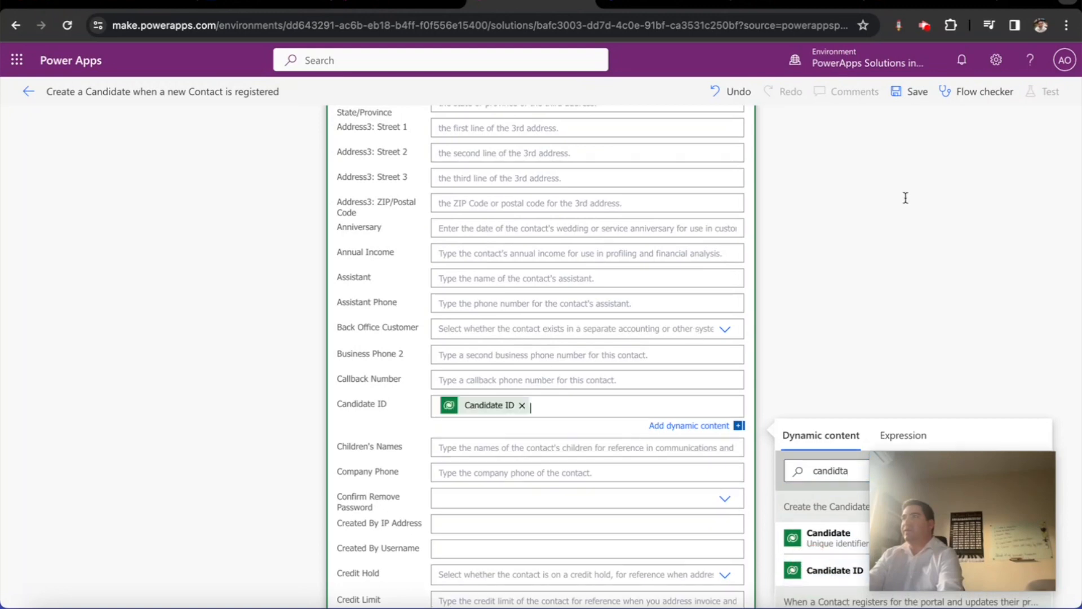
Save the flow and close the checker reporting 0 errors and one infinite-loop warning
click(919, 93)
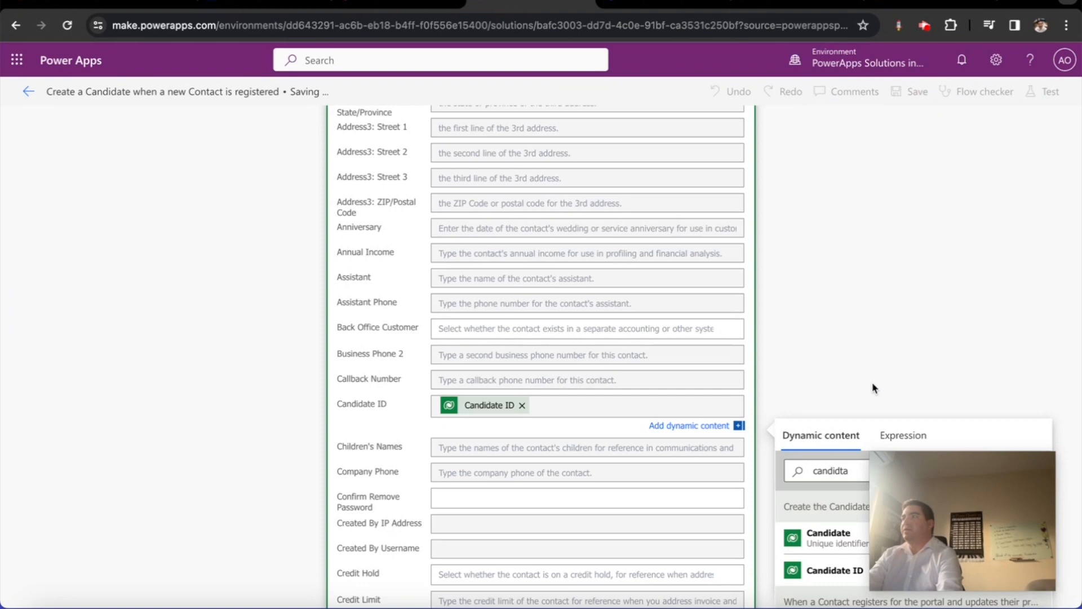
click(872, 383)
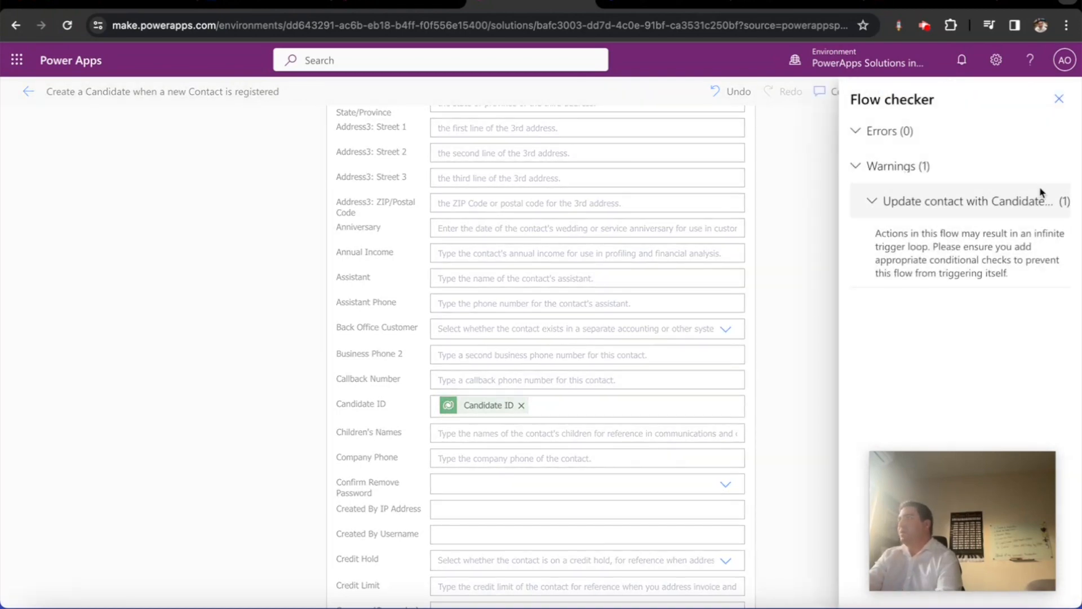
click(1059, 100)
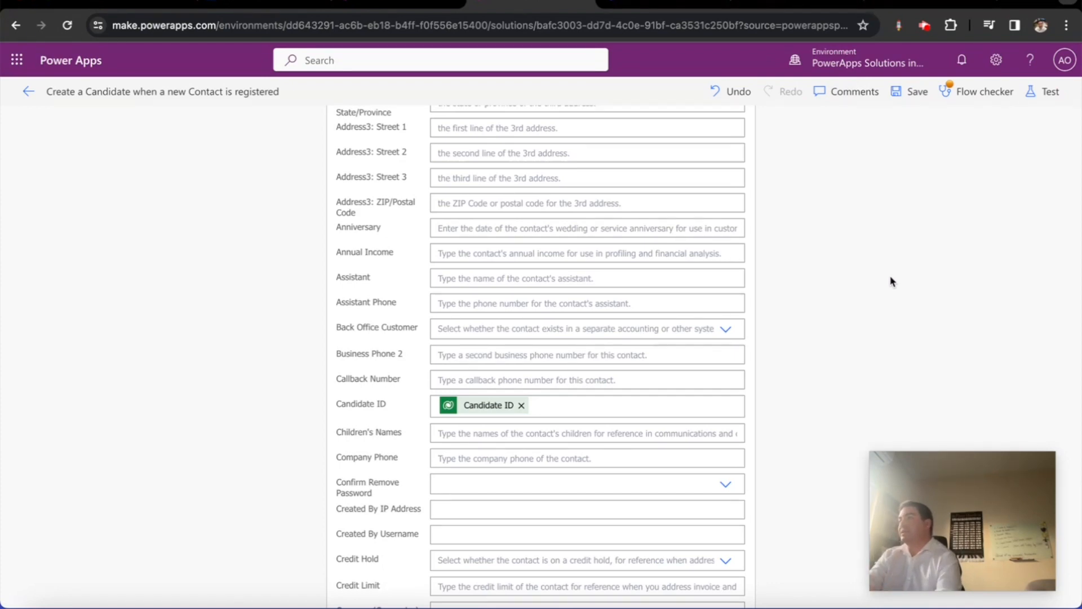
scroll(893, 279, up, 6)
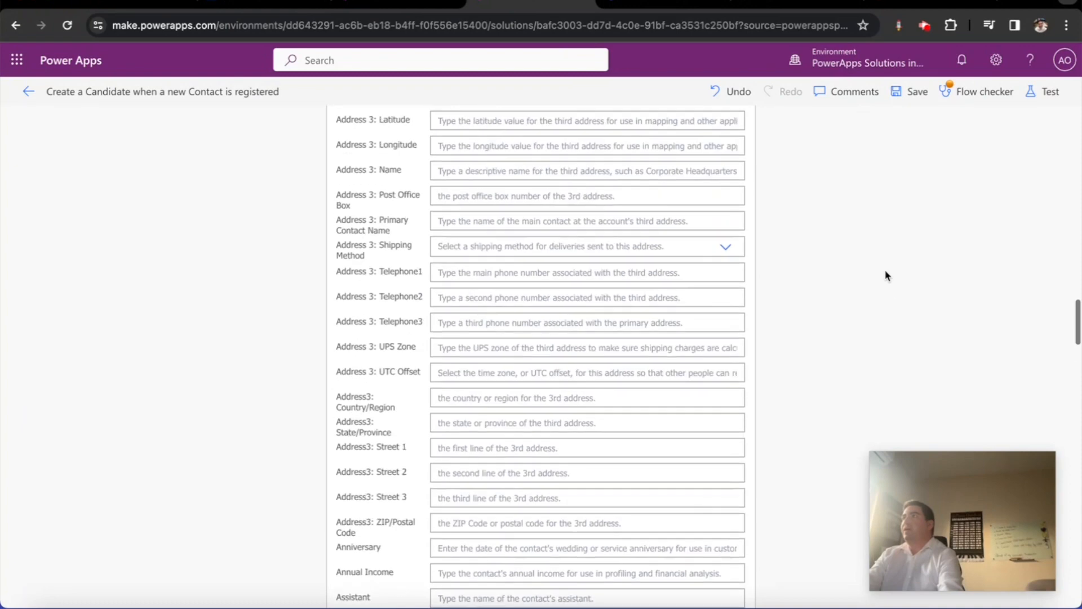
On the portal Register page, fill the email and username from saved suggestions
click(792, 6)
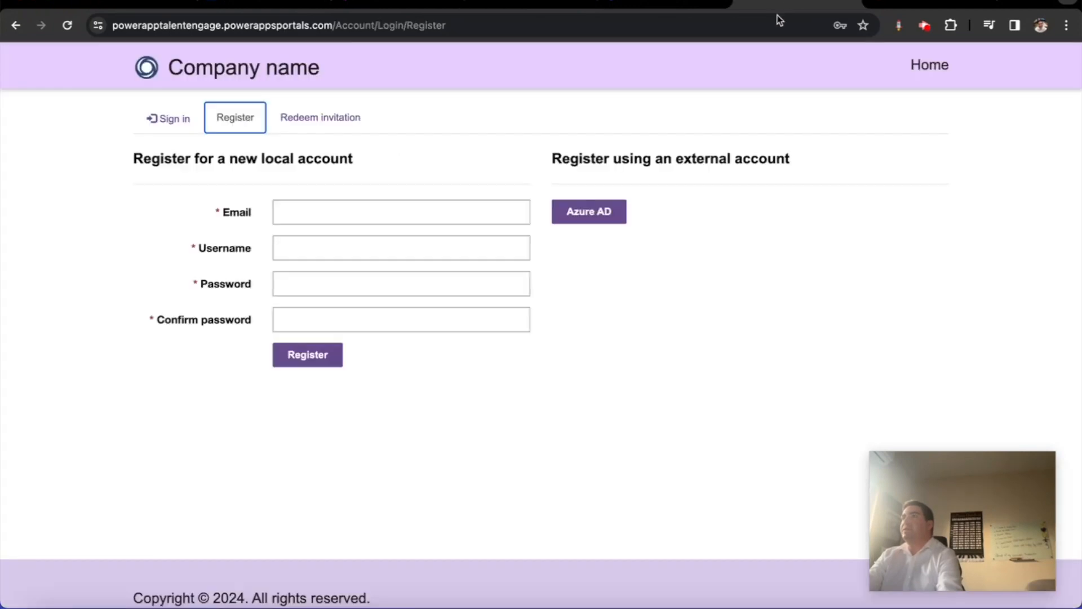
click(331, 220)
click(336, 247)
click(335, 255)
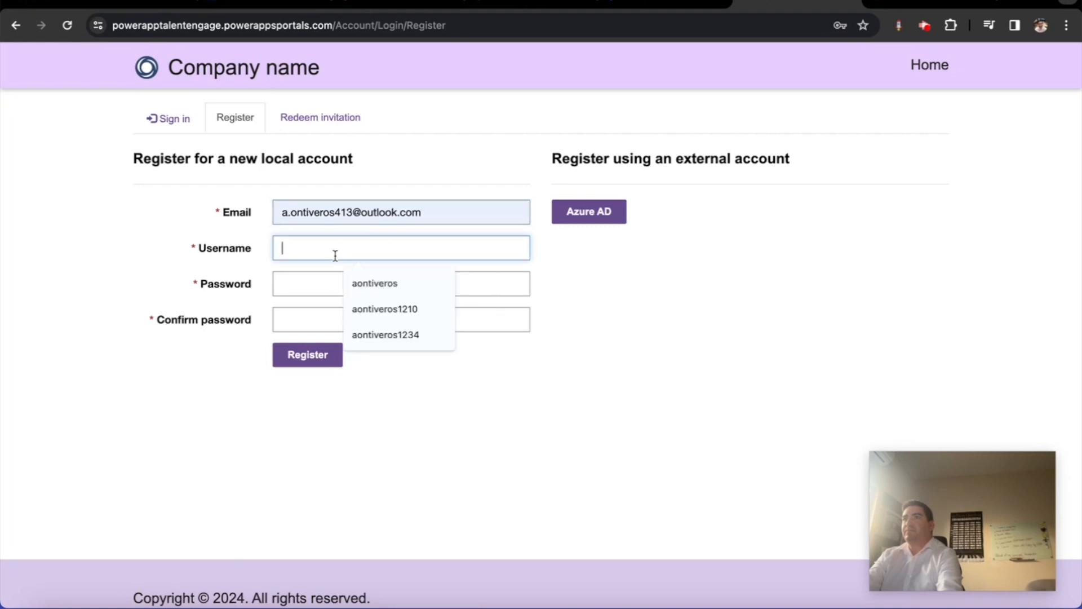
click(367, 282)
Enter the account password and its confirmation, then submit the registration
click(341, 282)
text(••••••••••••••)
key(Tab)
text(•••••••••)
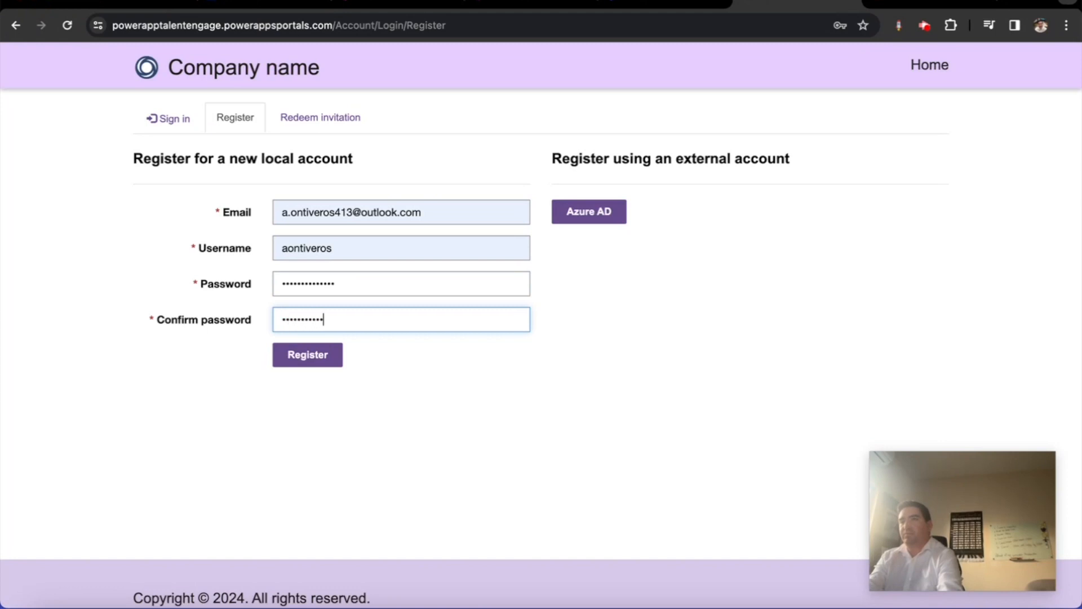
key(BackSpace)
key(BackSpace)
key(BackSpace)
key(BackSpace)
key(BackSpace)
key(BackSpace)
text(•••••••••••••)
key(Return)
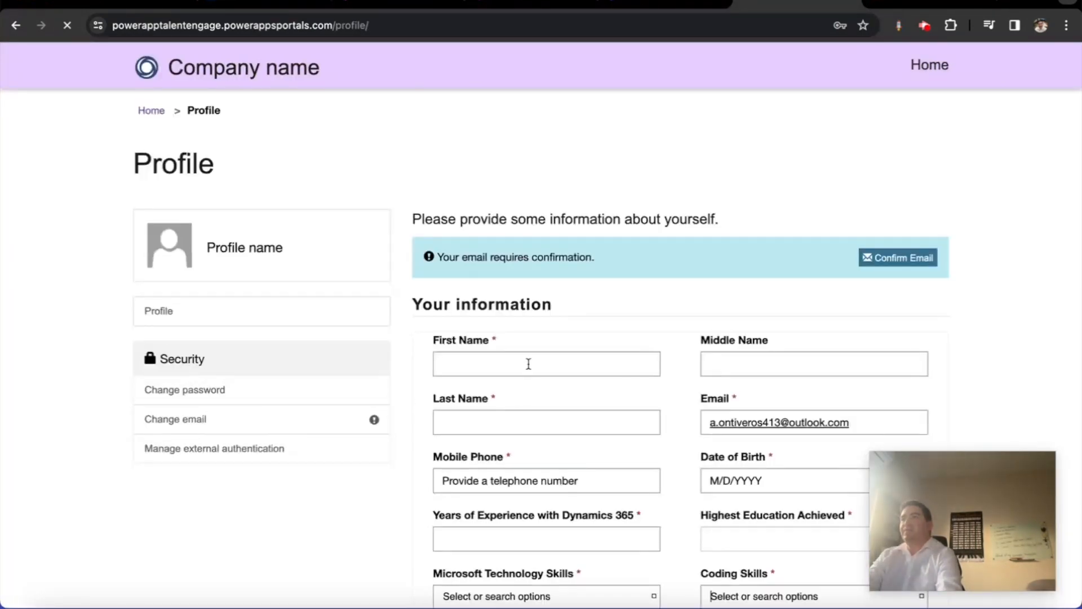
Enter the new user's first, middle and last name in the profile form
click(529, 363)
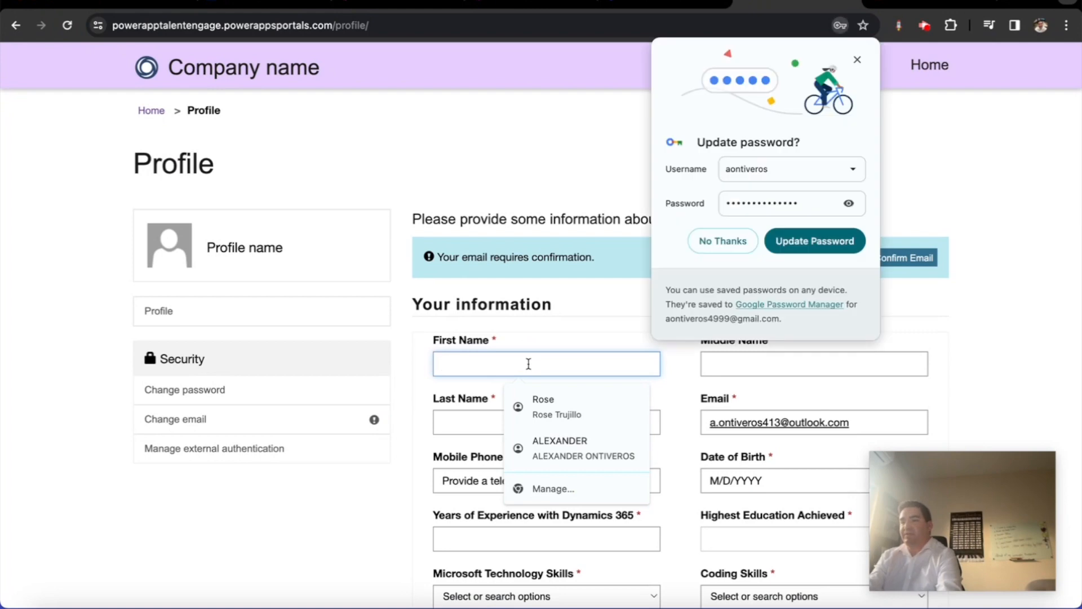
key(Tab)
text(Ont)
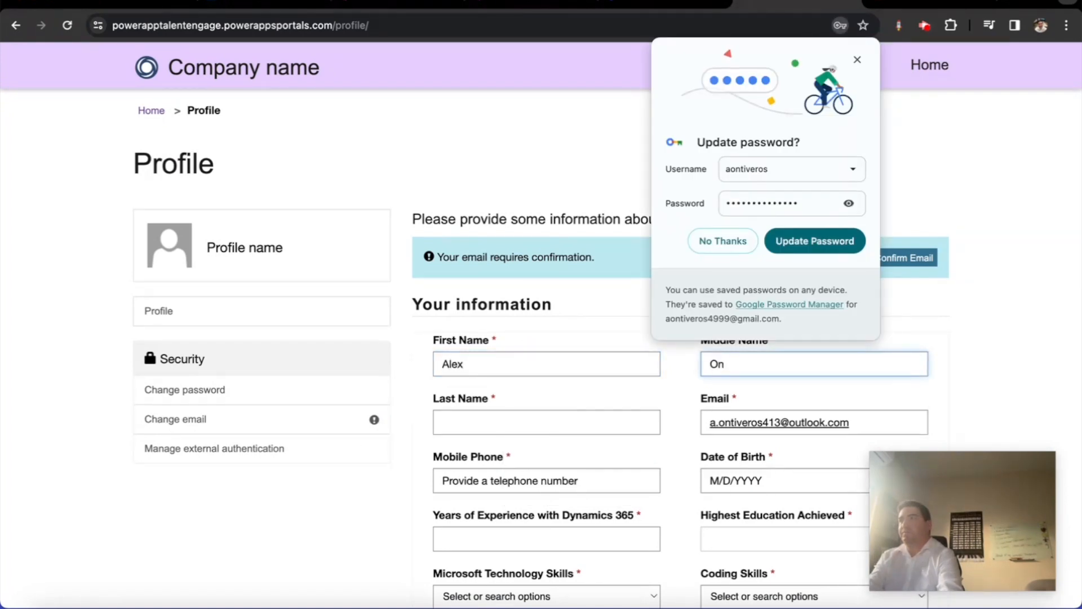
click(723, 241)
key(Tab)
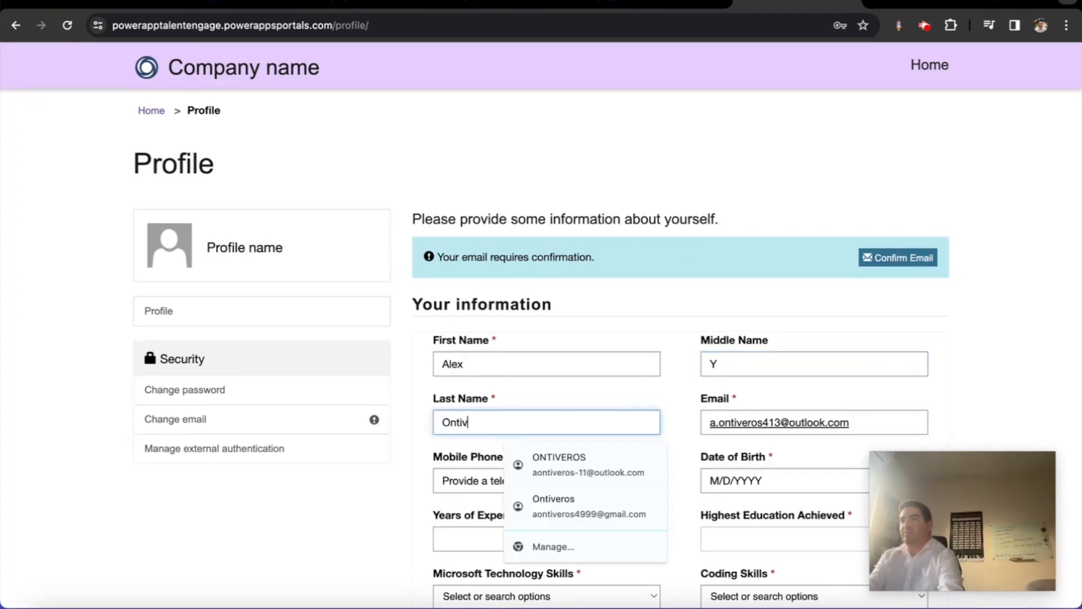
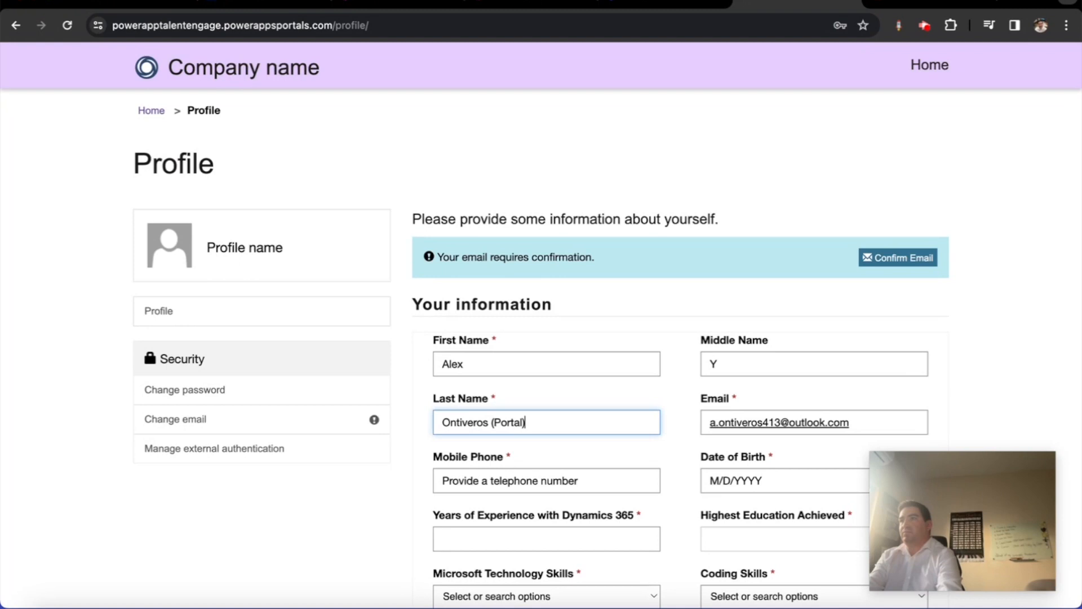
Fill the mobile phone, date of birth, 13 years' experience and Bachelor's Degree education
scroll(648, 430, down, 3)
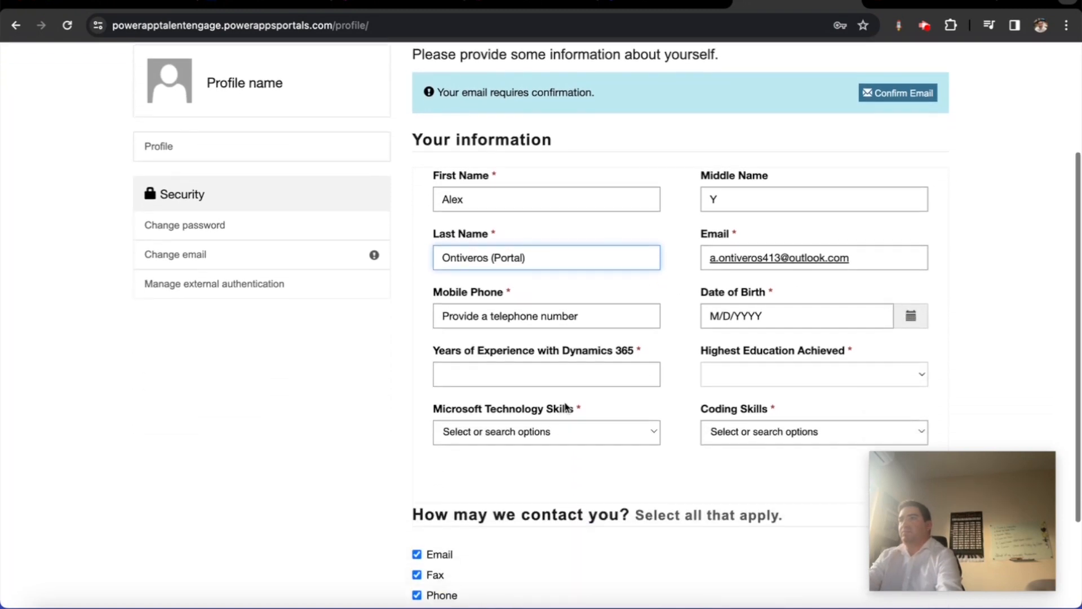
click(527, 324)
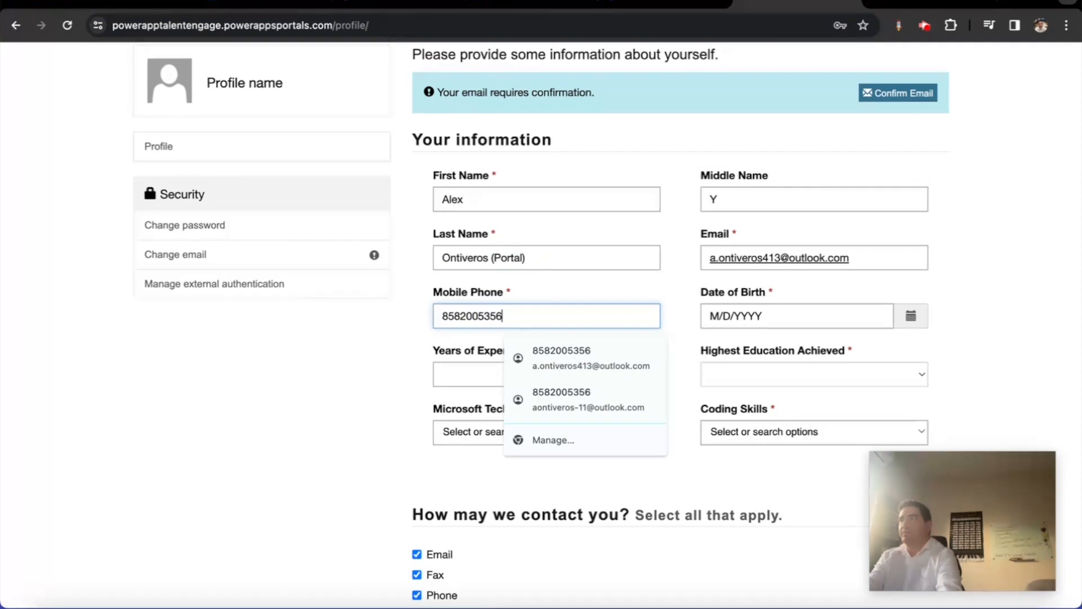
key(Tab)
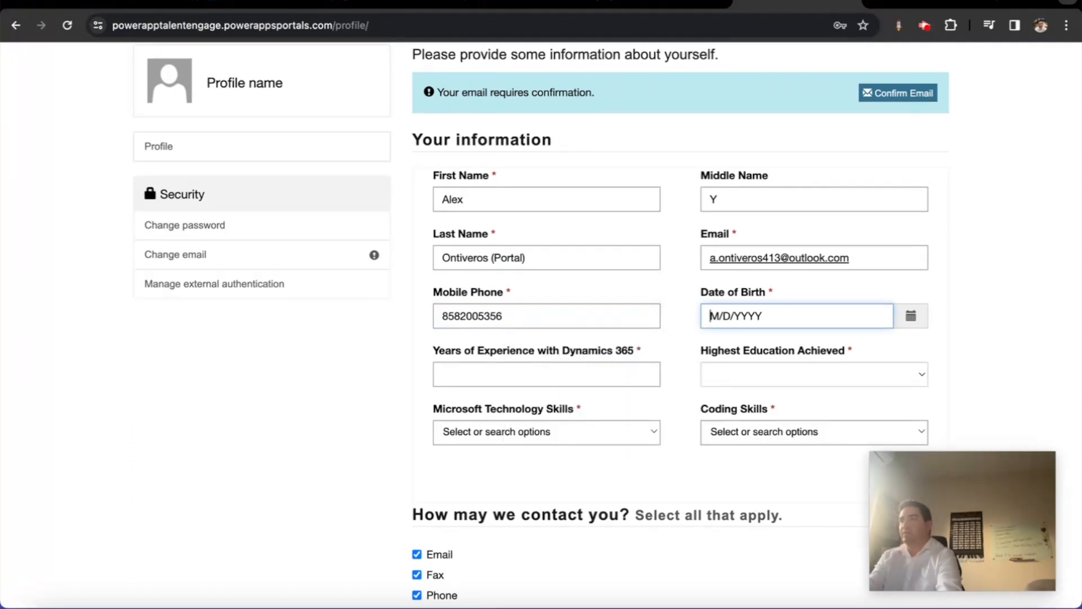
key(Tab)
key(Tab)
text(13)
key(Tab)
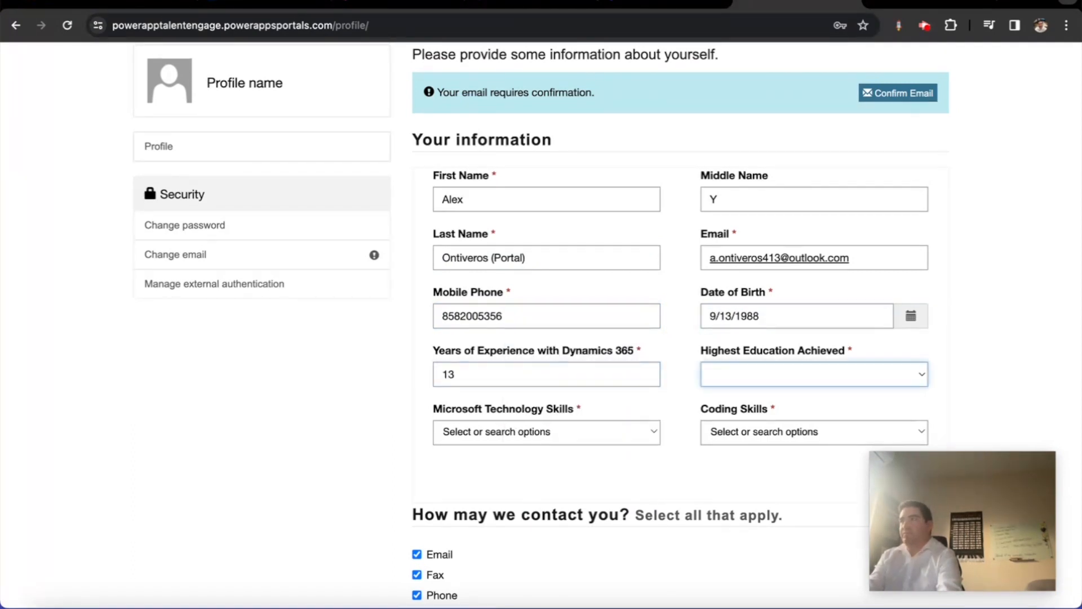
key(space)
key(Down)
key(Down)
key(Down)
key(Return)
Select all technology and coding skills and save the profile with Update
key(Tab)
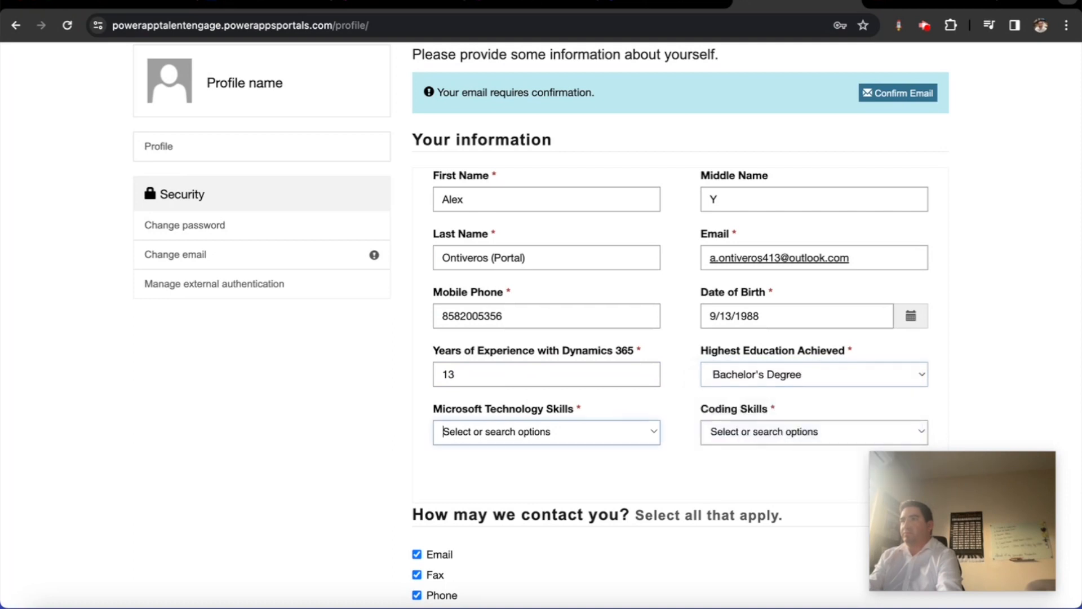
key(Up)
key(Escape)
key(Down)
key(Down)
key(Return)
key(Return)
key(Up)
key(Return)
key(Tab)
key(Down)
key(Down)
key(Return)
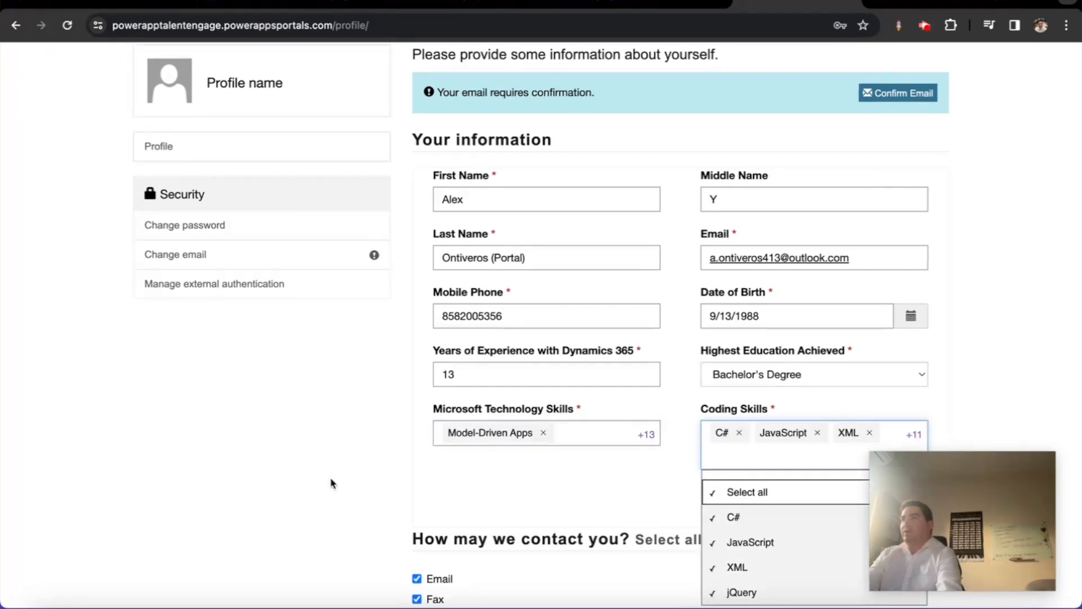
click(330, 483)
scroll(367, 468, down, 3)
click(445, 519)
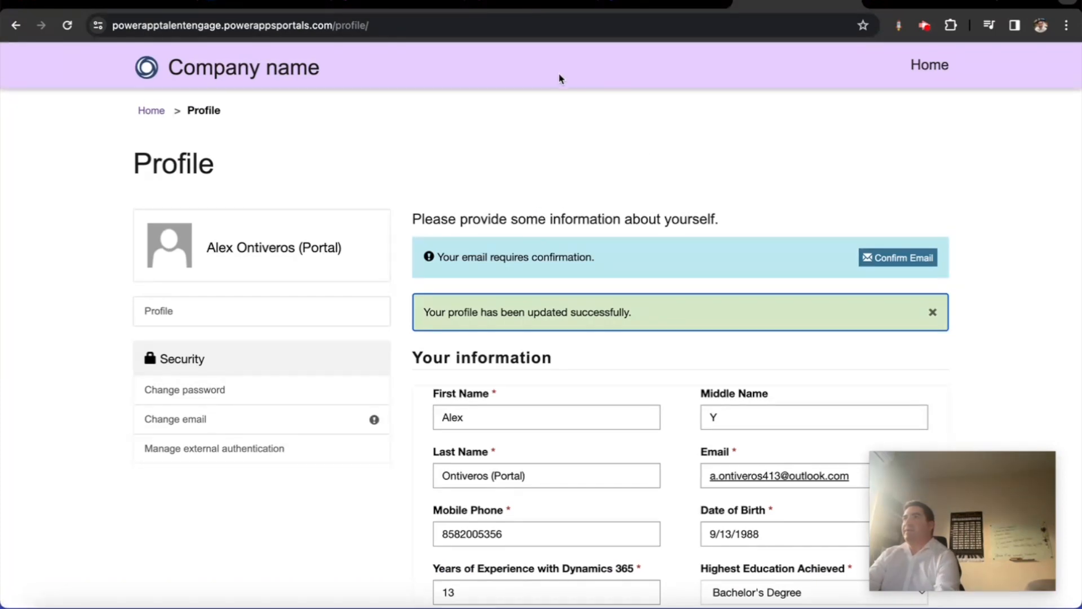
scroll(567, 73, down, 1)
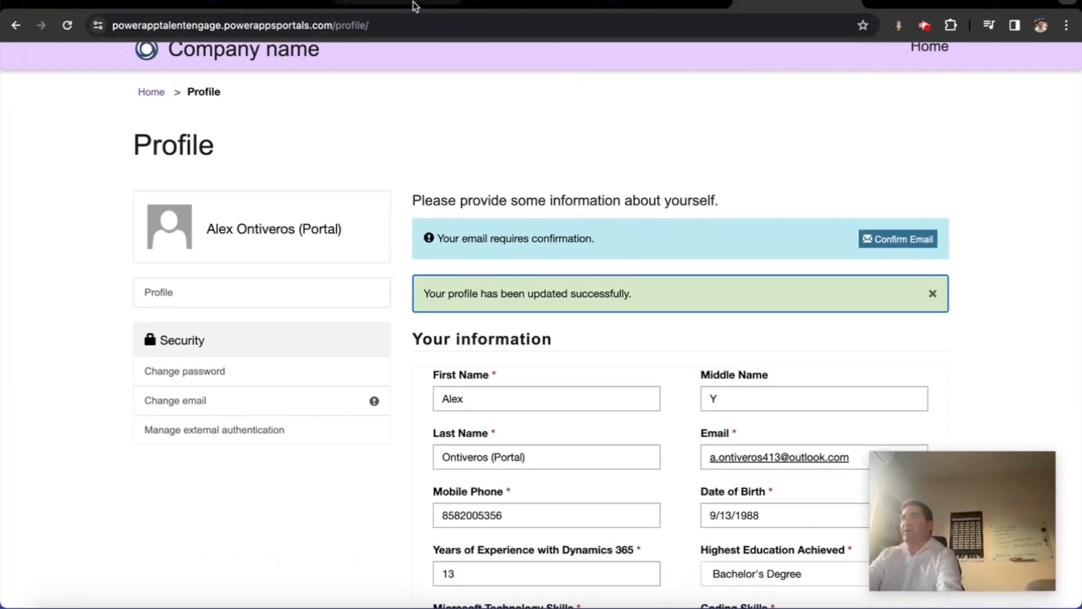
Confirm the Candidate cloud flow's run history shows a Succeeded run, then switch to the Recruitment App
click(530, 7)
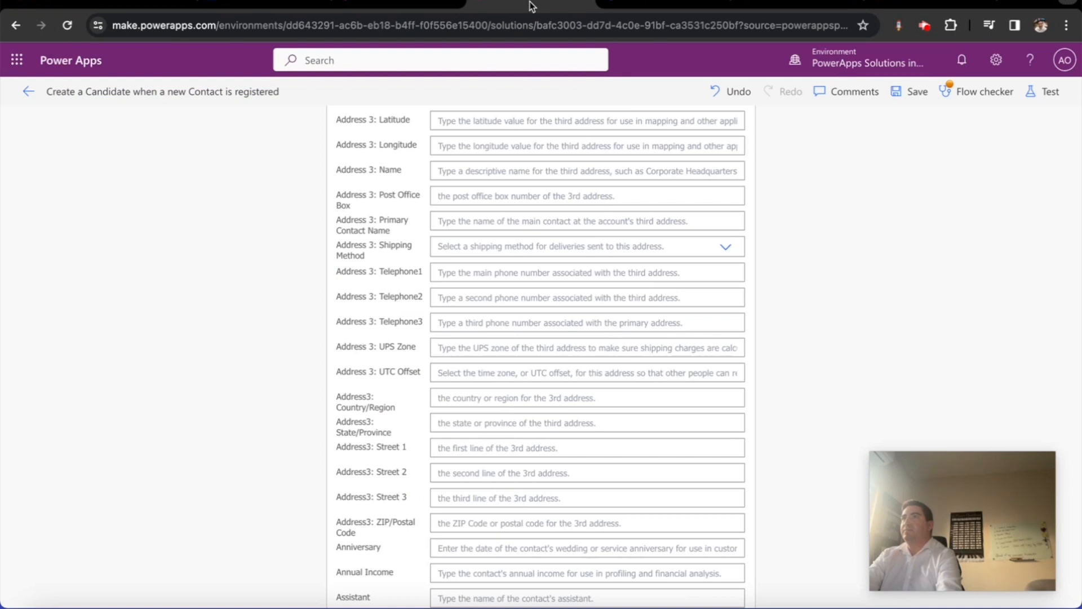
click(27, 91)
click(430, 217)
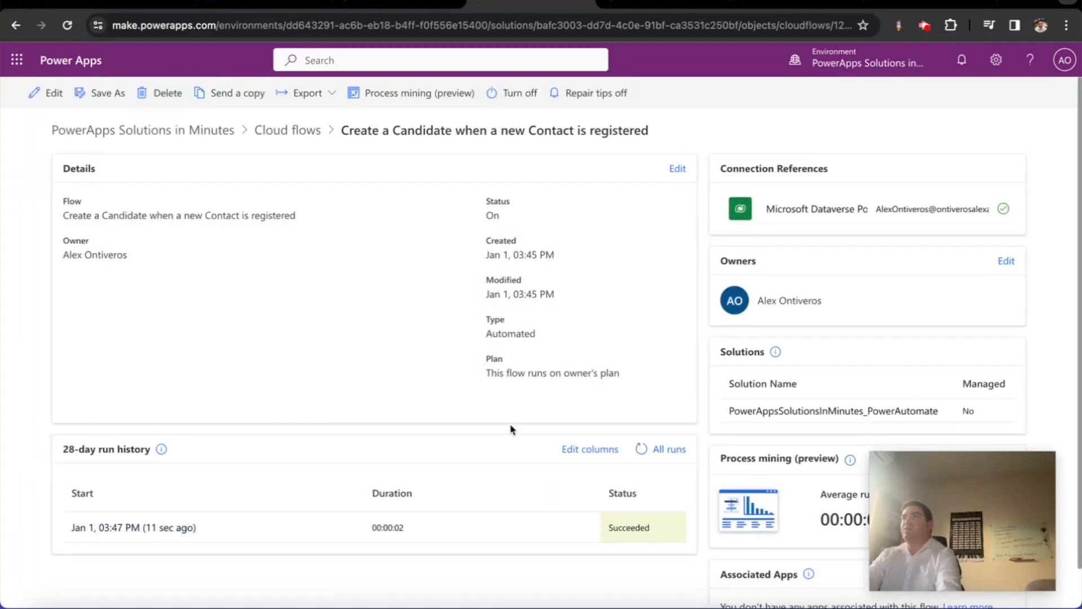
click(421, 1)
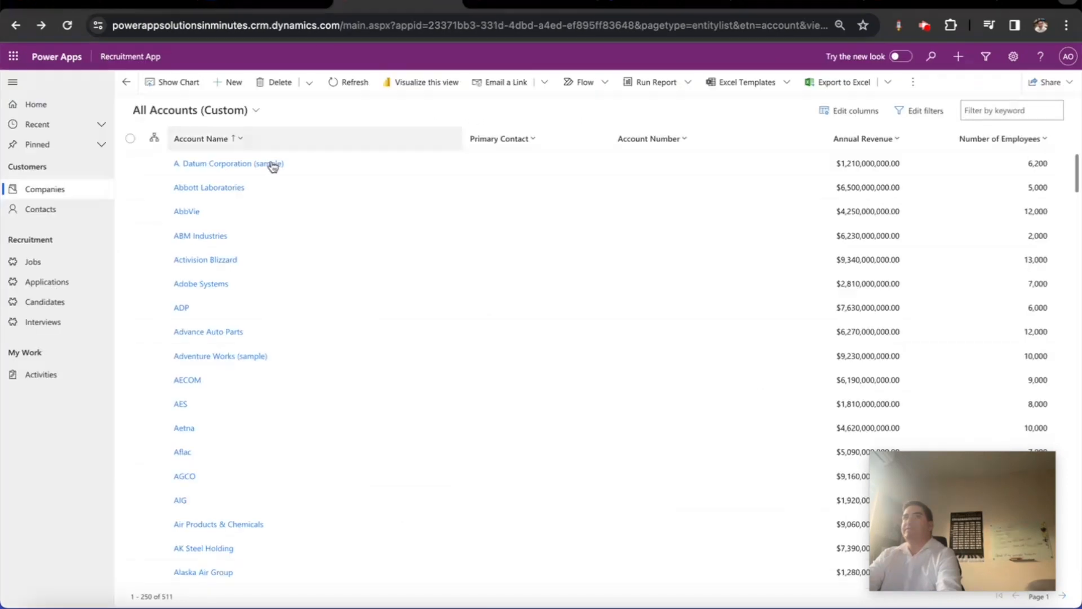
Find the new portal contact by surname, check its Web Authentication tab, then open Candidates
click(82, 212)
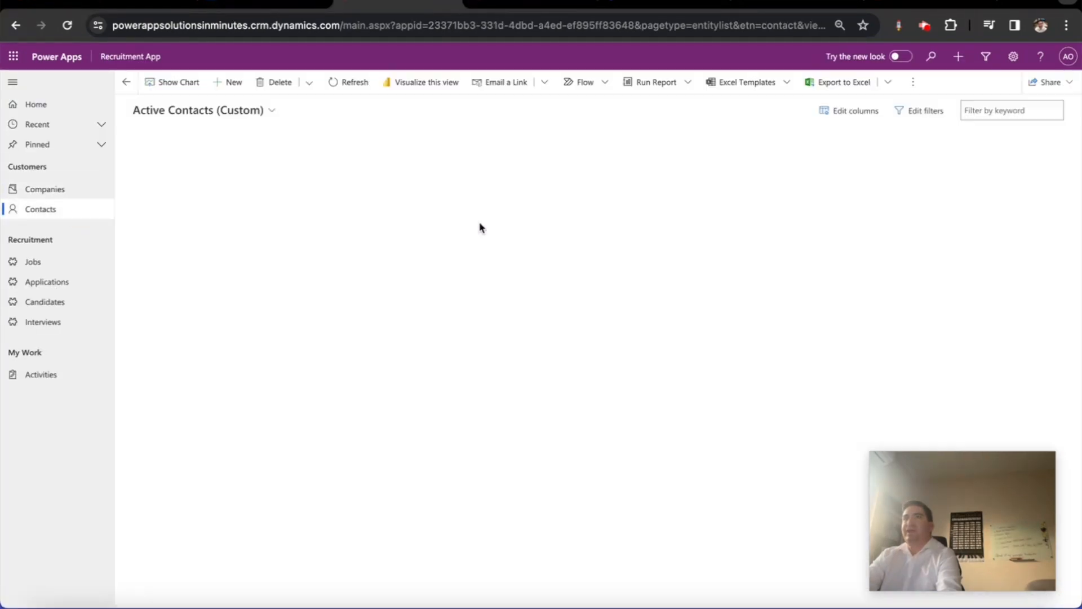
click(976, 112)
text(dntiveros)
key(Return)
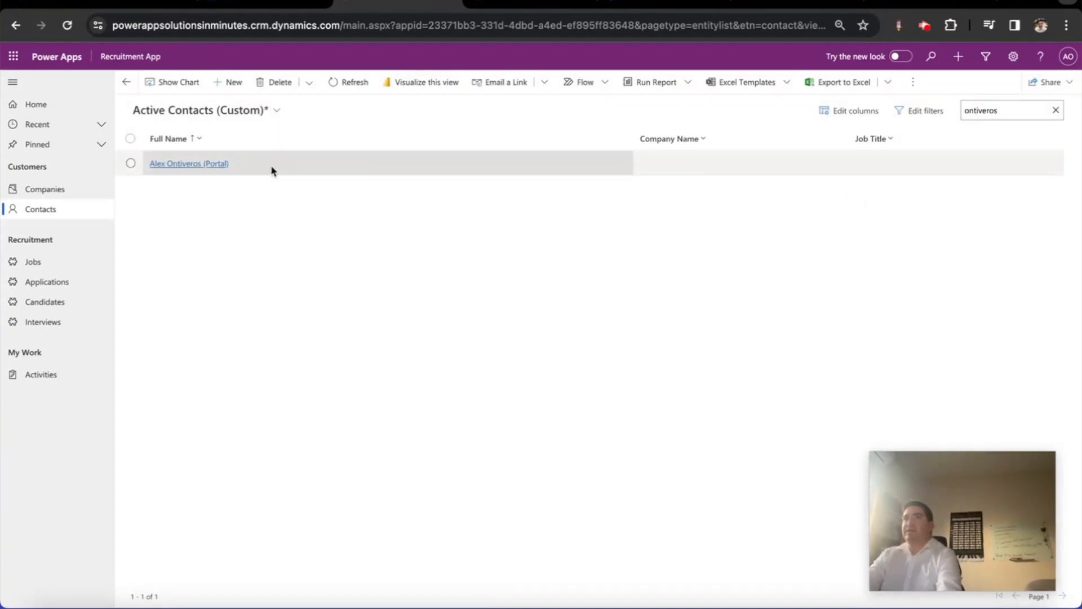
double_click(272, 171)
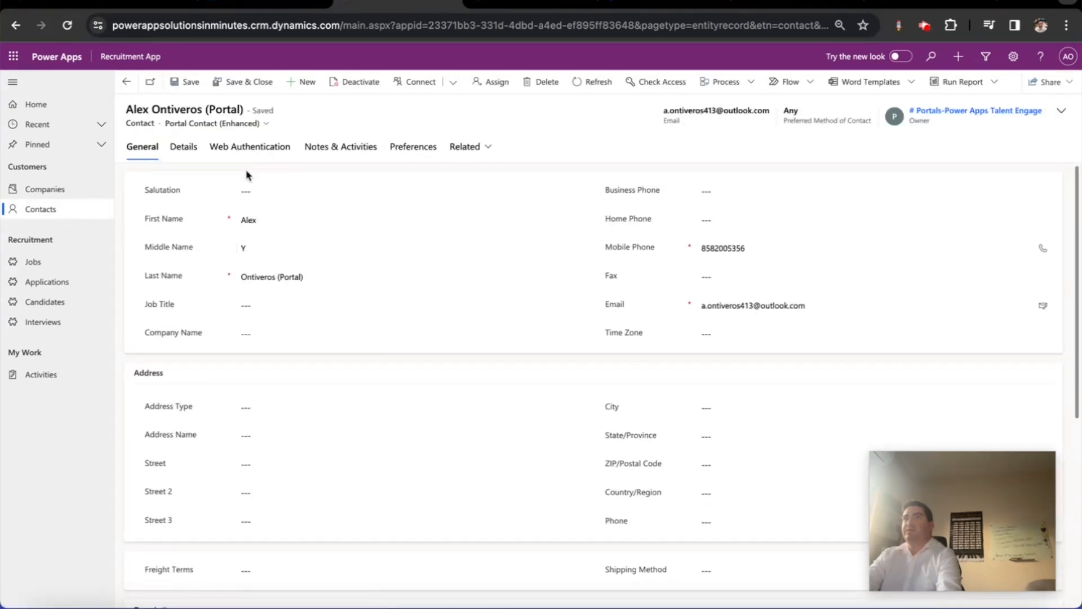
click(258, 158)
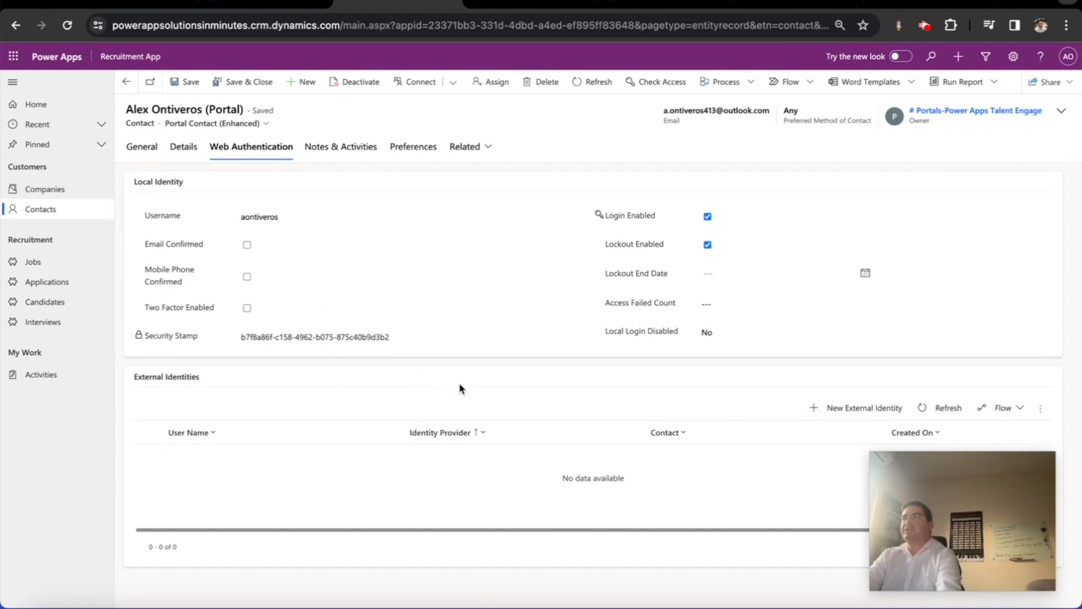
click(90, 305)
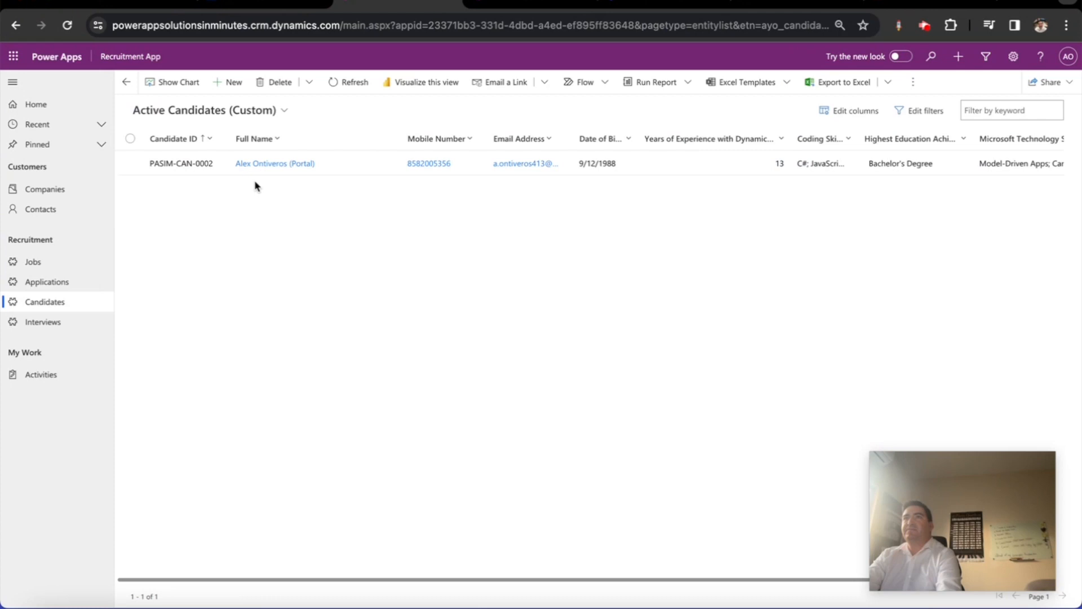